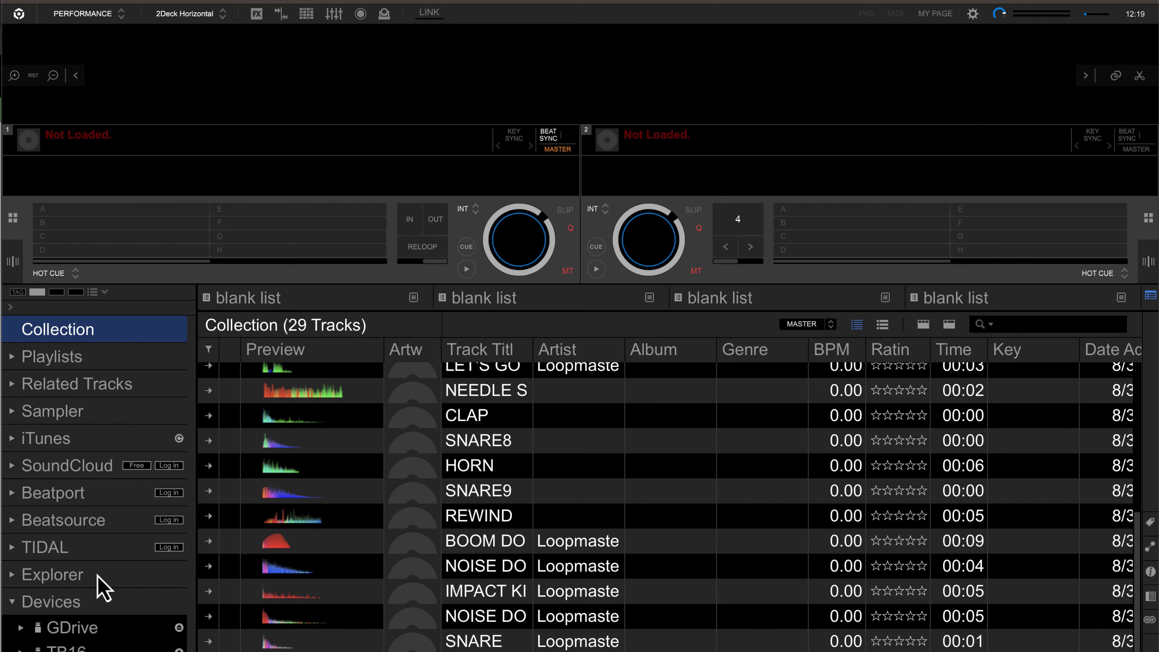
Show the shortcut column beside the media tree, try a folder shortcut in it, and hide the column again.
{"action": "left_click", "coordinate": [6, 301]}
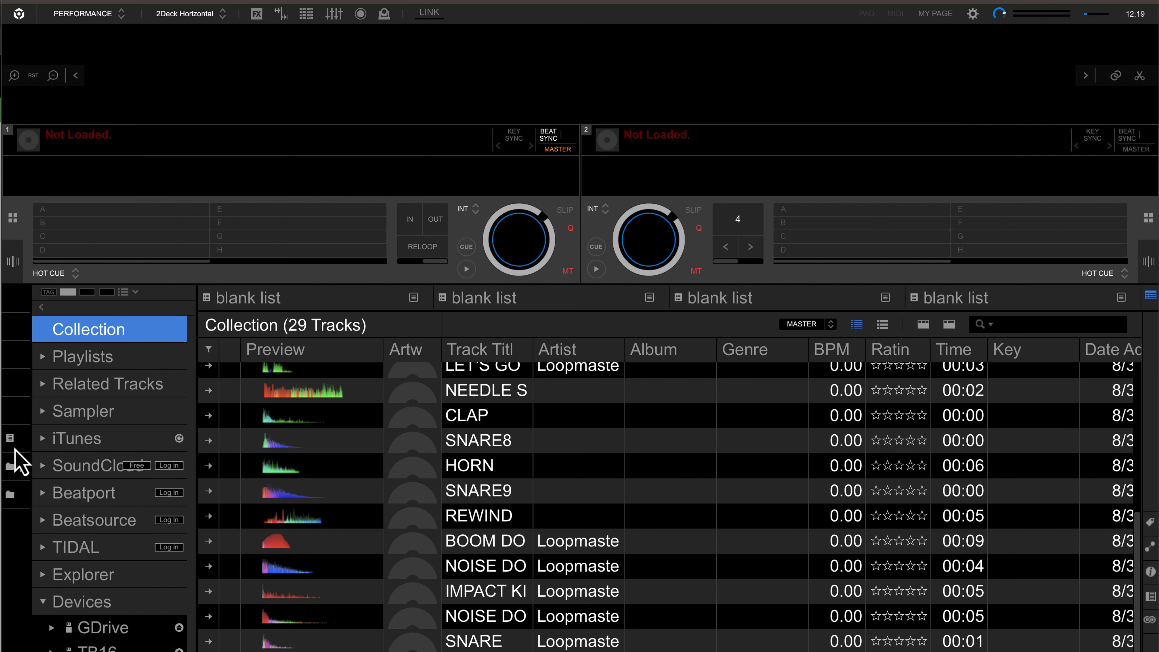
{"action": "left_click", "coordinate": [11, 372]}
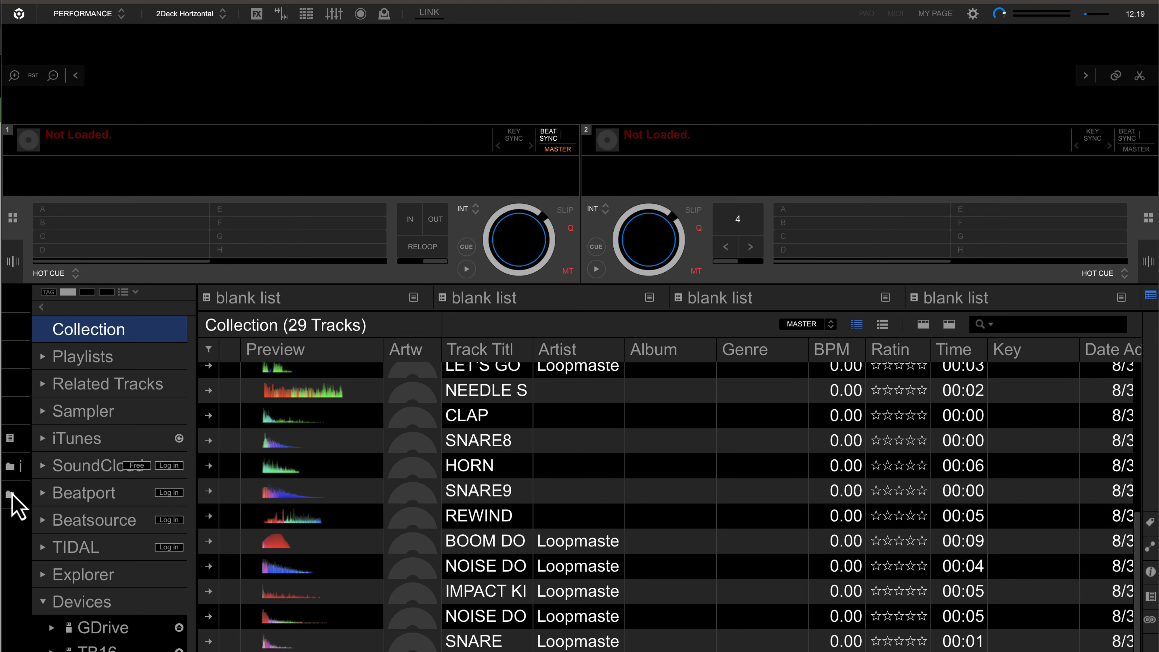
{"action": "left_click", "coordinate": [10, 494]}
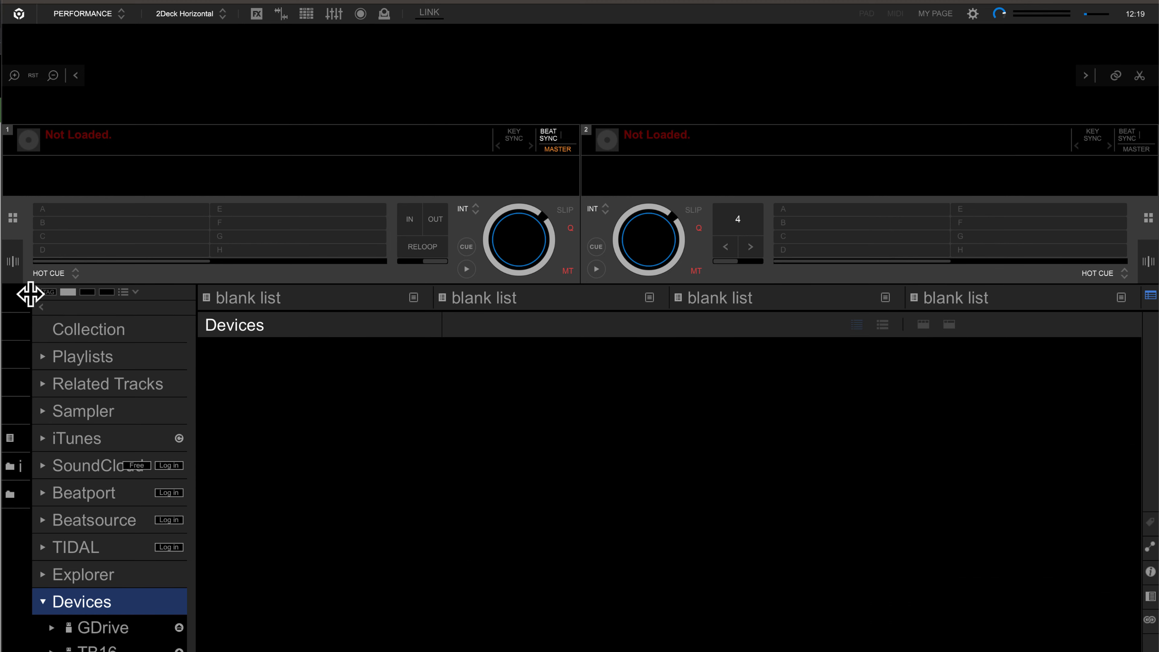
{"action": "left_click", "coordinate": [40, 307]}
{"action": "left_click", "coordinate": [48, 336]}
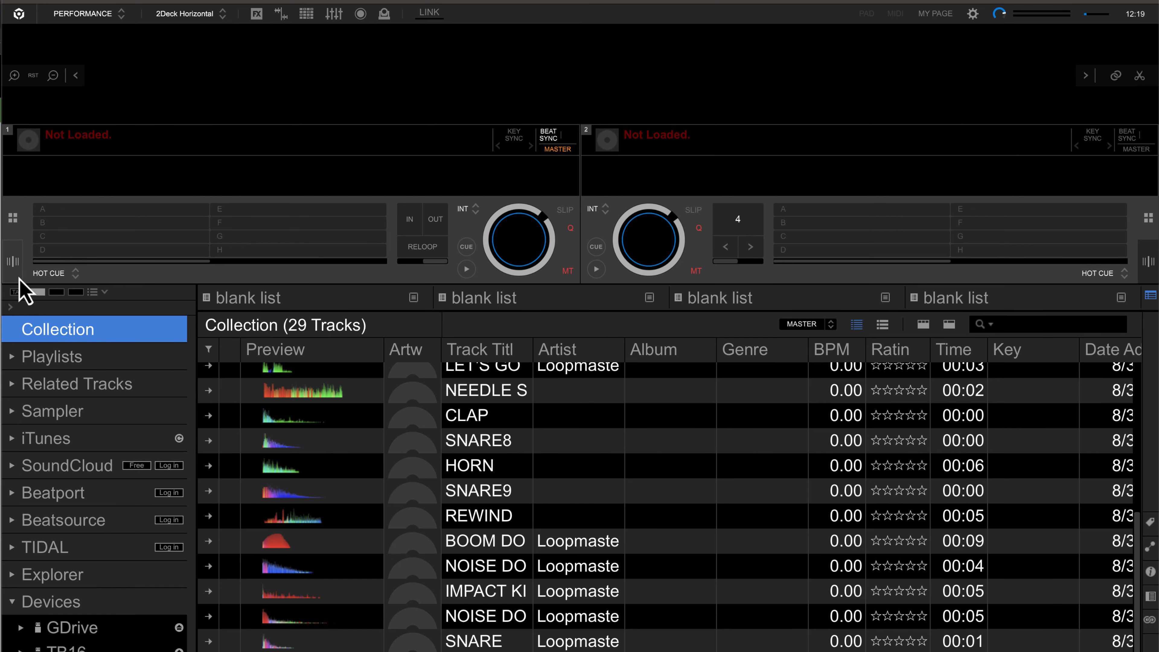
View the Playlists section of the media tree and return to the Collection.
{"action": "left_click", "coordinate": [50, 360]}
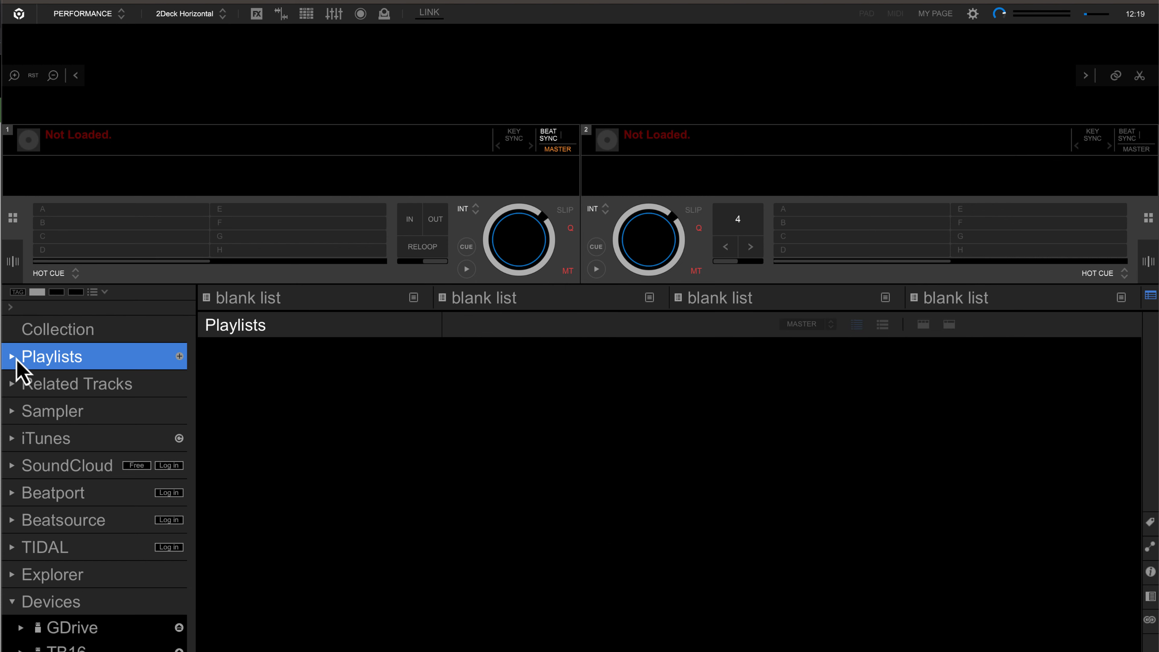
{"action": "left_click", "coordinate": [11, 359]}
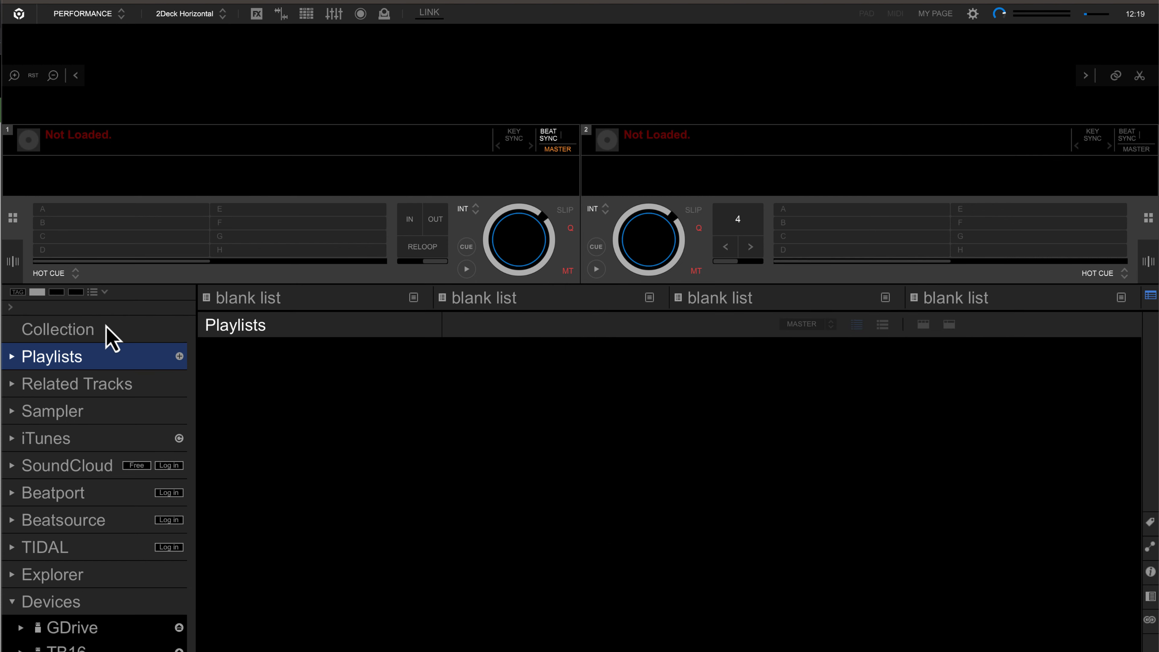
{"action": "key", "text": "Up"}
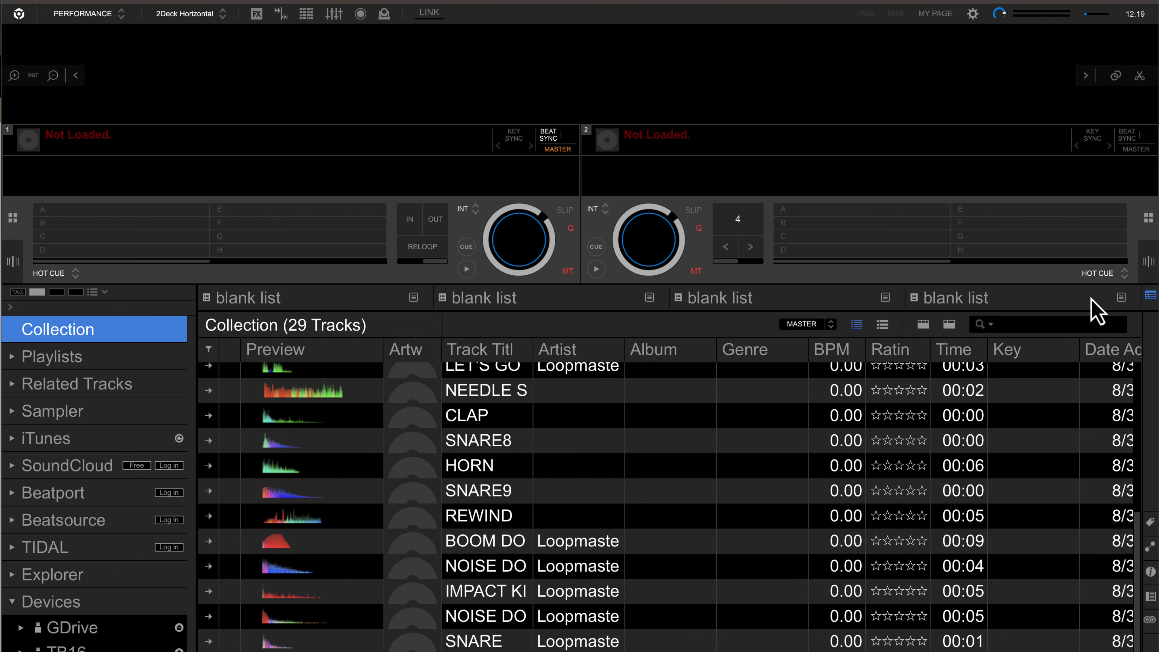
Load the track Mot Phut Giay Thoi (Extended Mix) onto deck 1 and Chosen (Extended Mix) onto deck 2.
{"action": "left_click", "coordinate": [1122, 298]}
{"action": "left_click", "coordinate": [444, 551]}
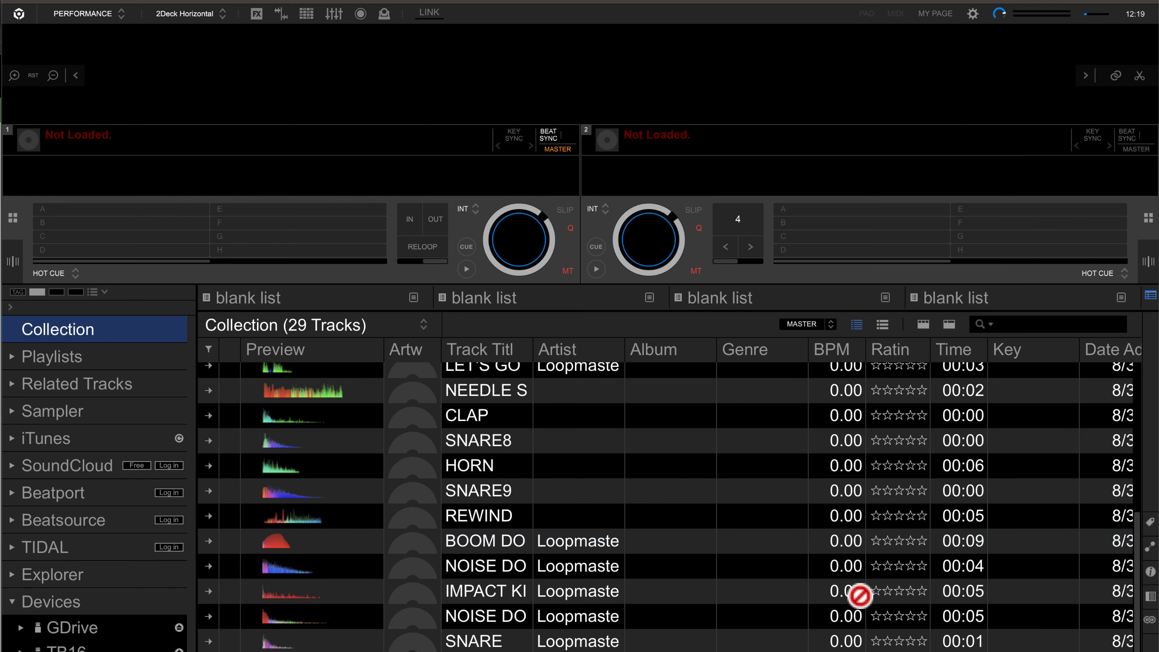
{"action": "left_click_drag", "start_coordinate": [492, 261], "coordinate": [491, 262]}
{"action": "left_click_drag", "start_coordinate": [904, 370], "coordinate": [693, 256]}
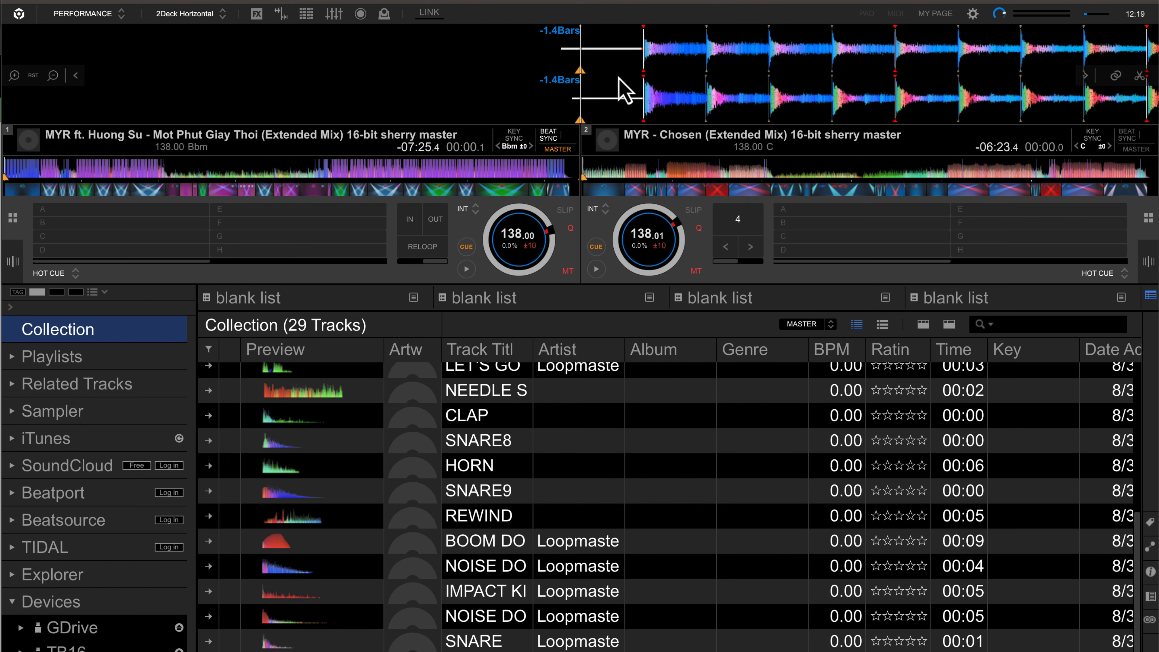
Switch the deck layout to 2Deck Vertical and back to 2Deck Horizontal.
{"action": "left_click", "coordinate": [223, 15]}
{"action": "left_click", "coordinate": [206, 26]}
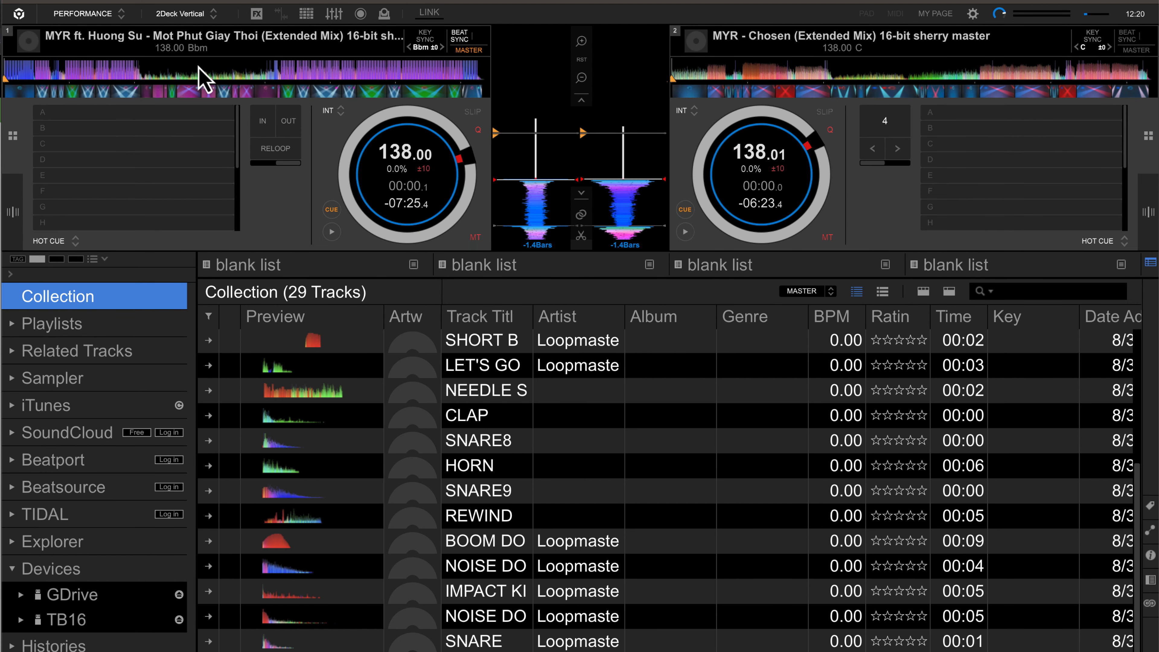
{"action": "left_click", "coordinate": [187, 14]}
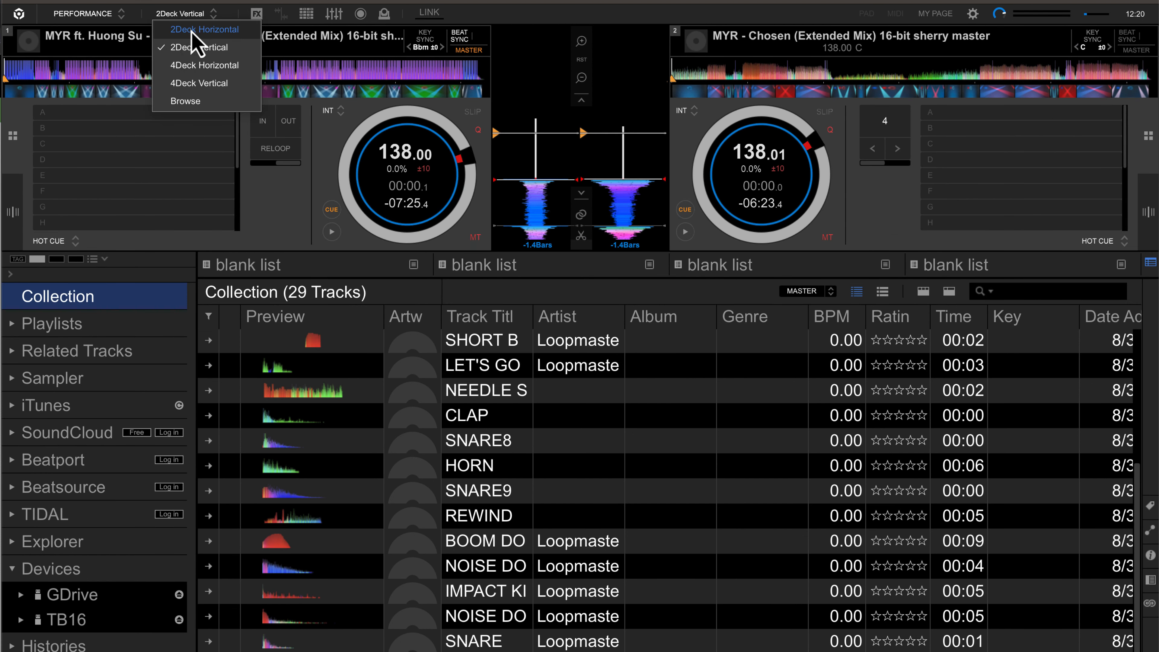
{"action": "left_click", "coordinate": [192, 32]}
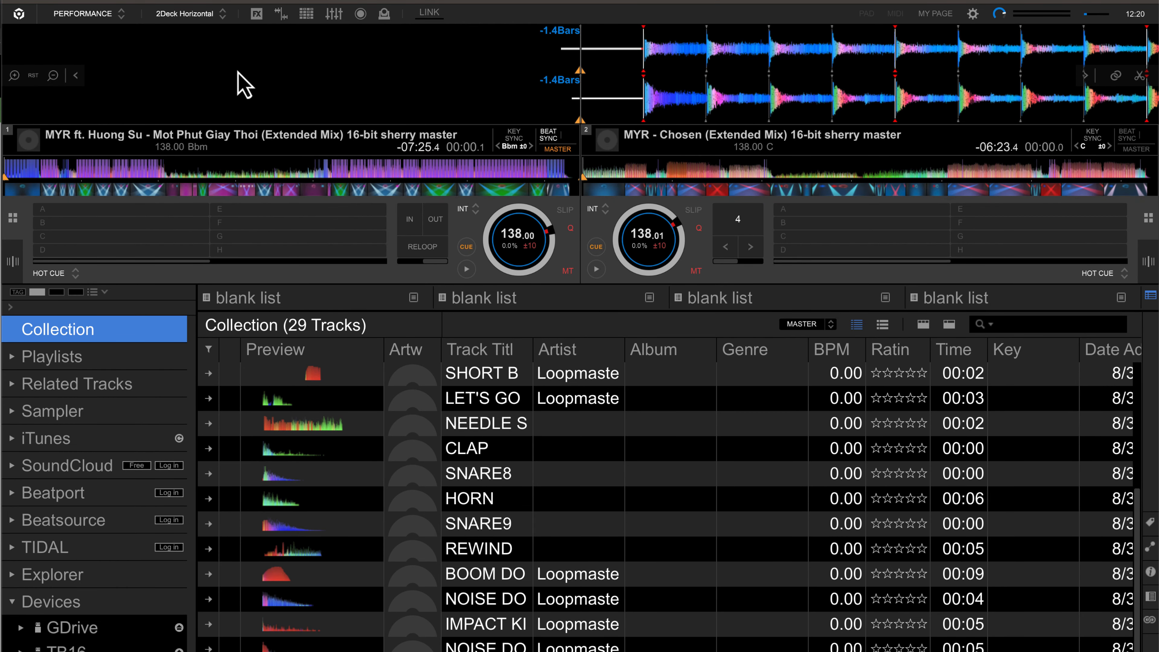
Look through the available software modes and deck 1's performance pad modes, leaving PERFORMANCE and HOT CUE selected.
{"action": "left_click", "coordinate": [110, 14]}
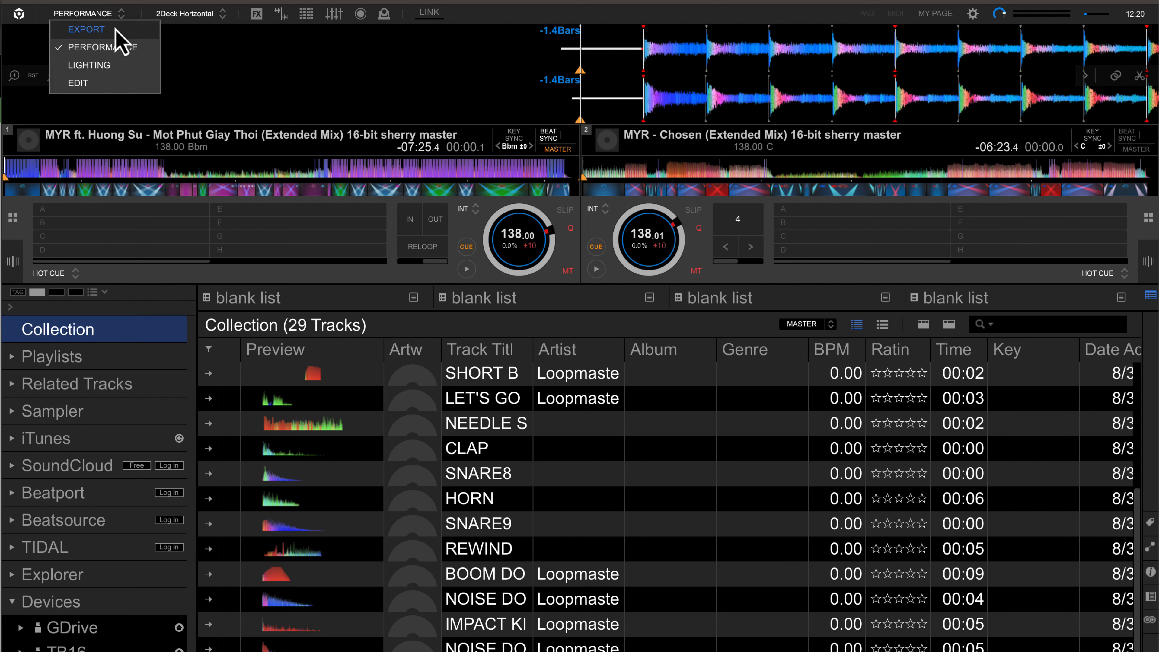
{"action": "left_click", "coordinate": [101, 16]}
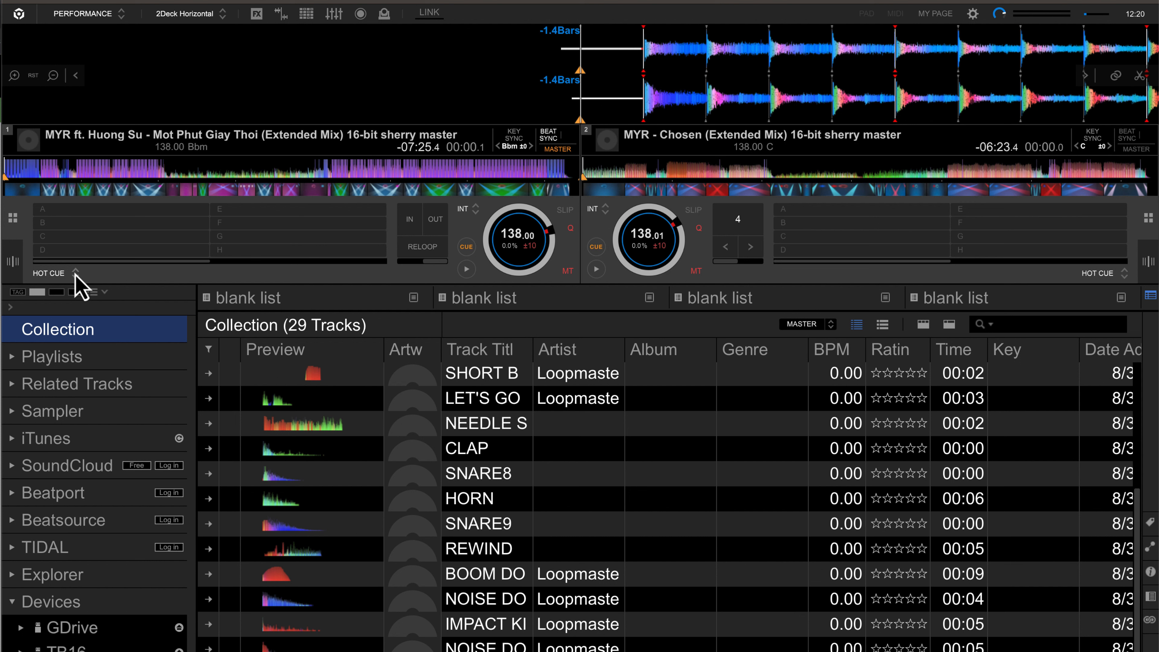
{"action": "left_click", "coordinate": [65, 278]}
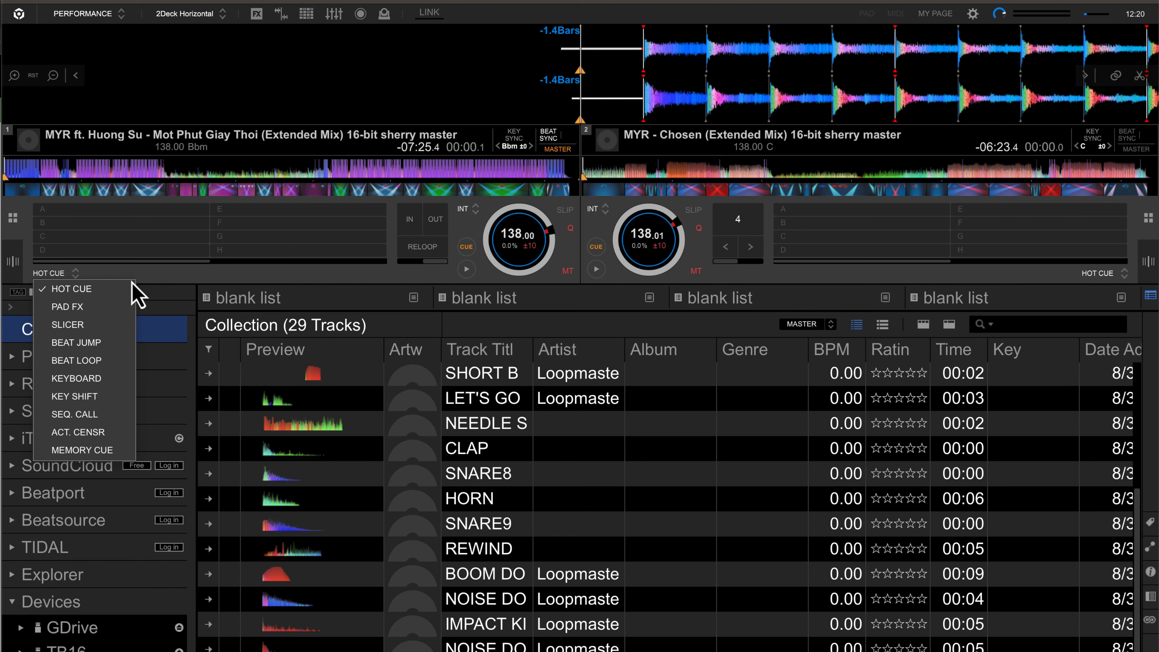
{"action": "left_click", "coordinate": [162, 292]}
Move deck 1's playhead to the first beat of the track and set hot cue A there.
{"action": "mouse_move", "coordinate": [586, 53]}
{"action": "left_mouse_down"}
{"action": "mouse_move", "coordinate": [518, 52]}
{"action": "mouse_move", "coordinate": [530, 53]}
{"action": "left_mouse_up"}
{"action": "left_click", "coordinate": [107, 211]}
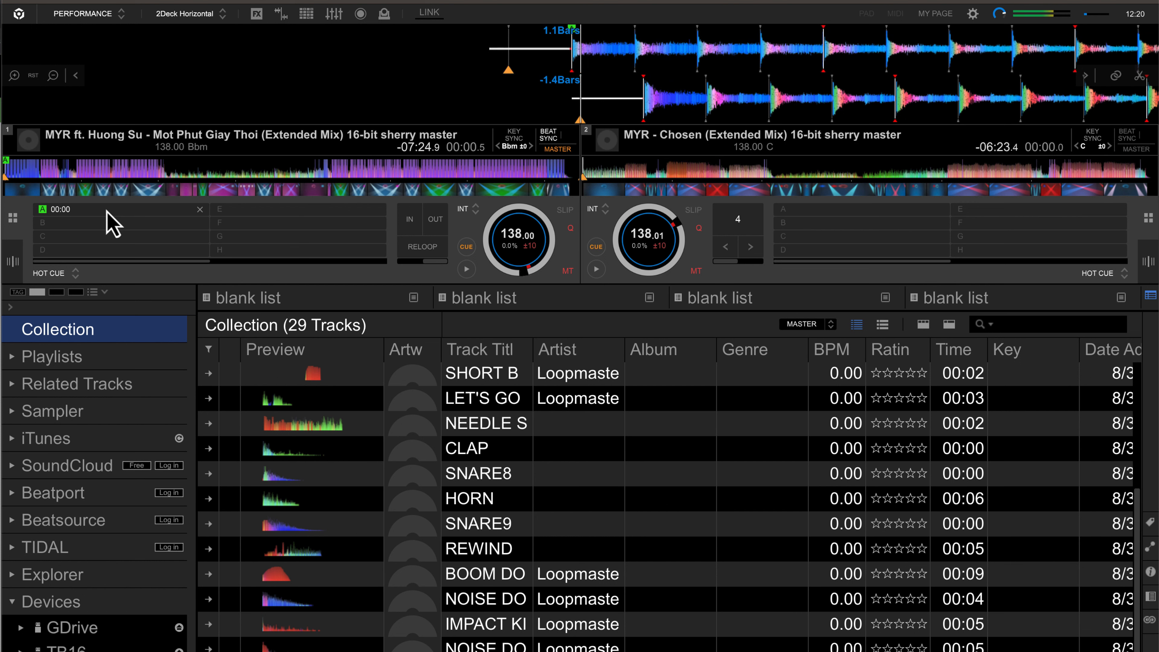
Show deck 1's Beat Jump pads and its grid edit controls in turn, returning to the Hot Cue pads.
{"action": "left_click", "coordinate": [54, 273]}
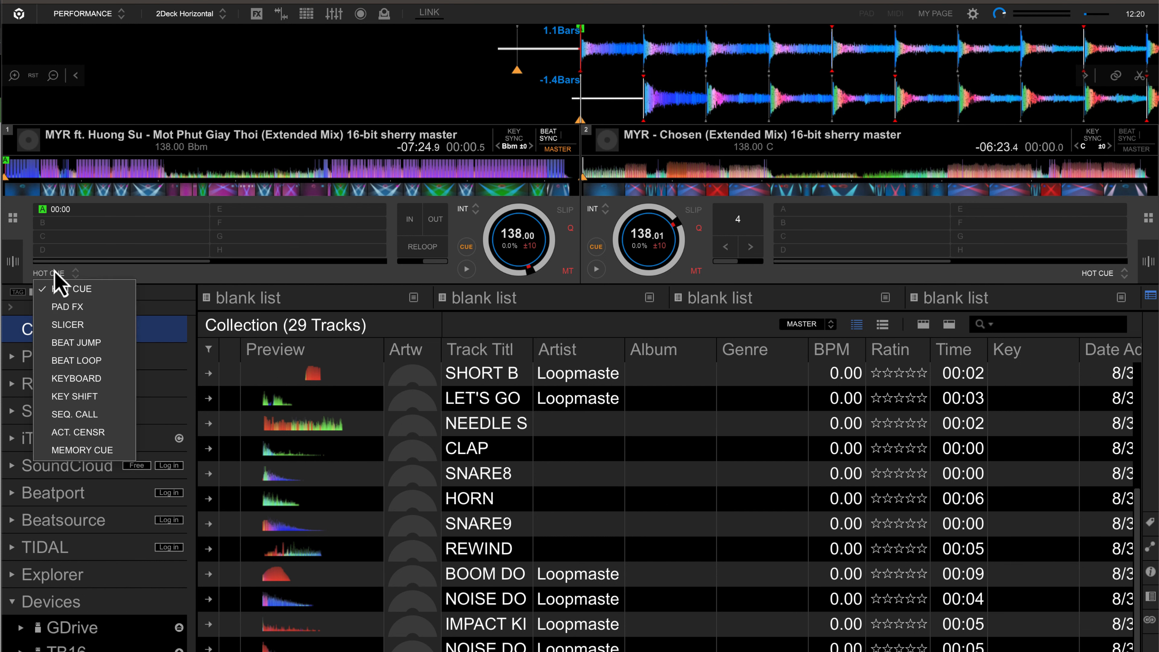
{"action": "left_click", "coordinate": [74, 345]}
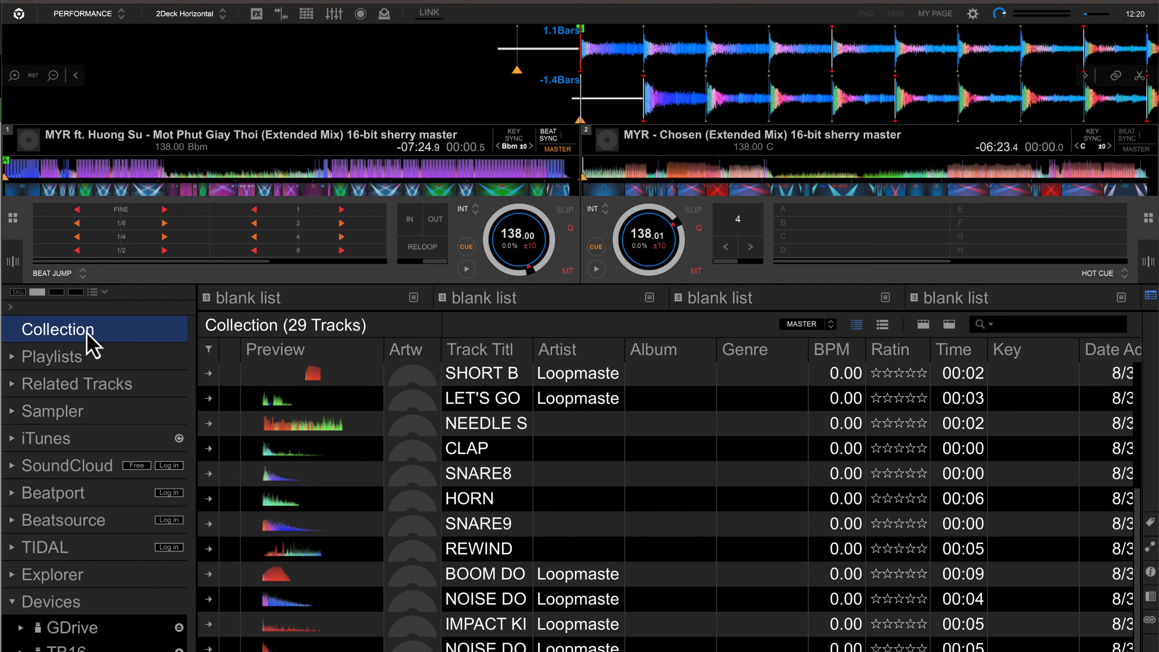
{"action": "left_click", "coordinate": [101, 270]}
{"action": "left_click", "coordinate": [80, 295]}
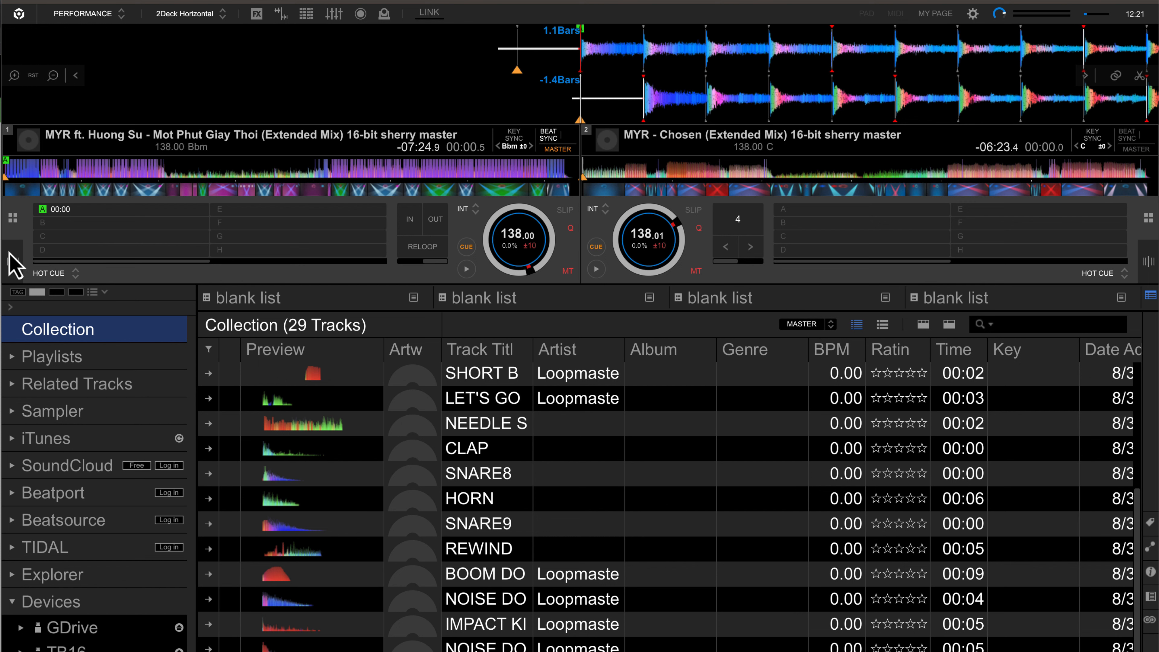
{"action": "left_click", "coordinate": [13, 262]}
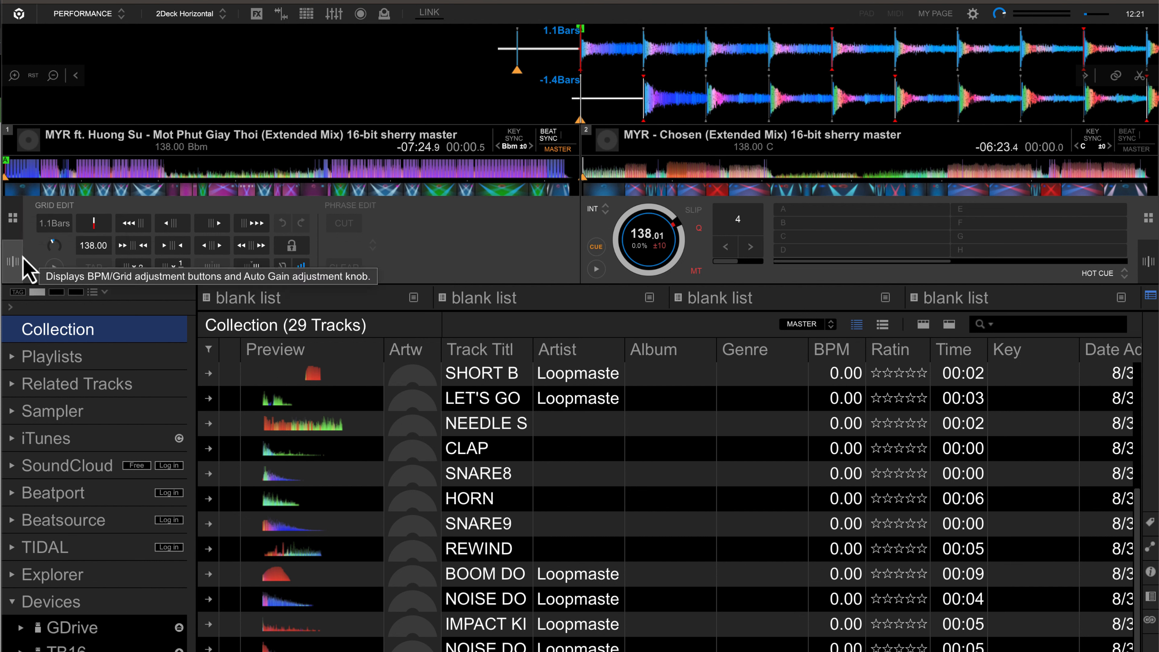
{"action": "left_click", "coordinate": [15, 221]}
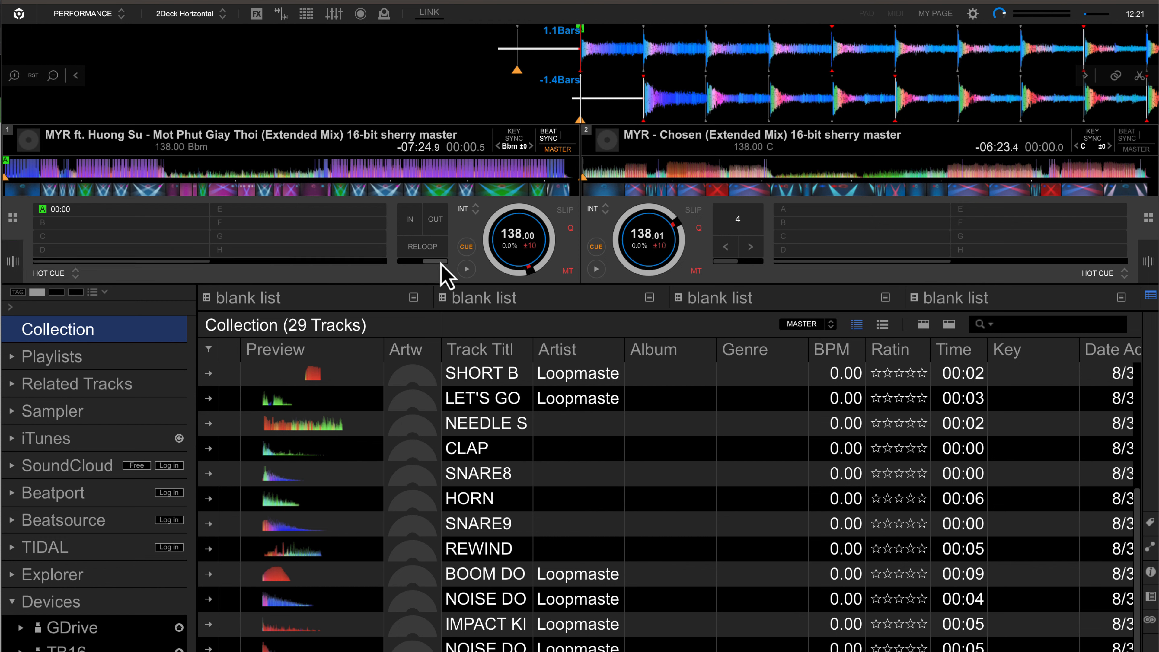
Switch deck 1's loop section to Auto Beat Loop and create a 4-beat loop at the playhead, trying the loop length adjustments.
{"action": "left_click", "coordinate": [411, 261]}
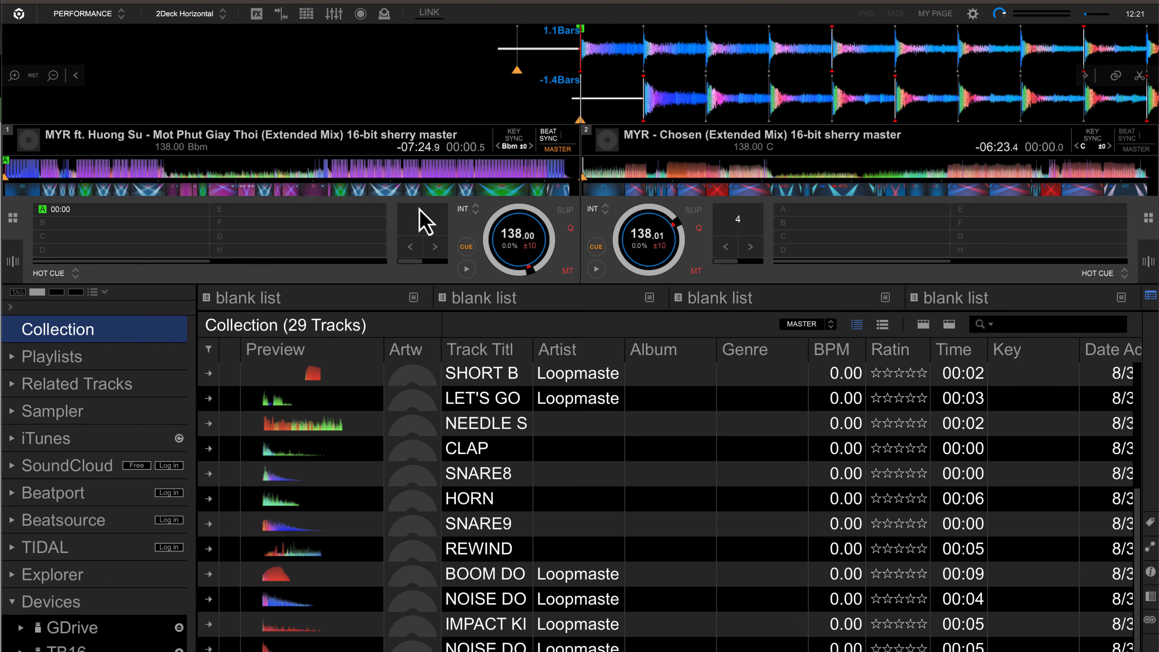
{"action": "left_click", "coordinate": [428, 246]}
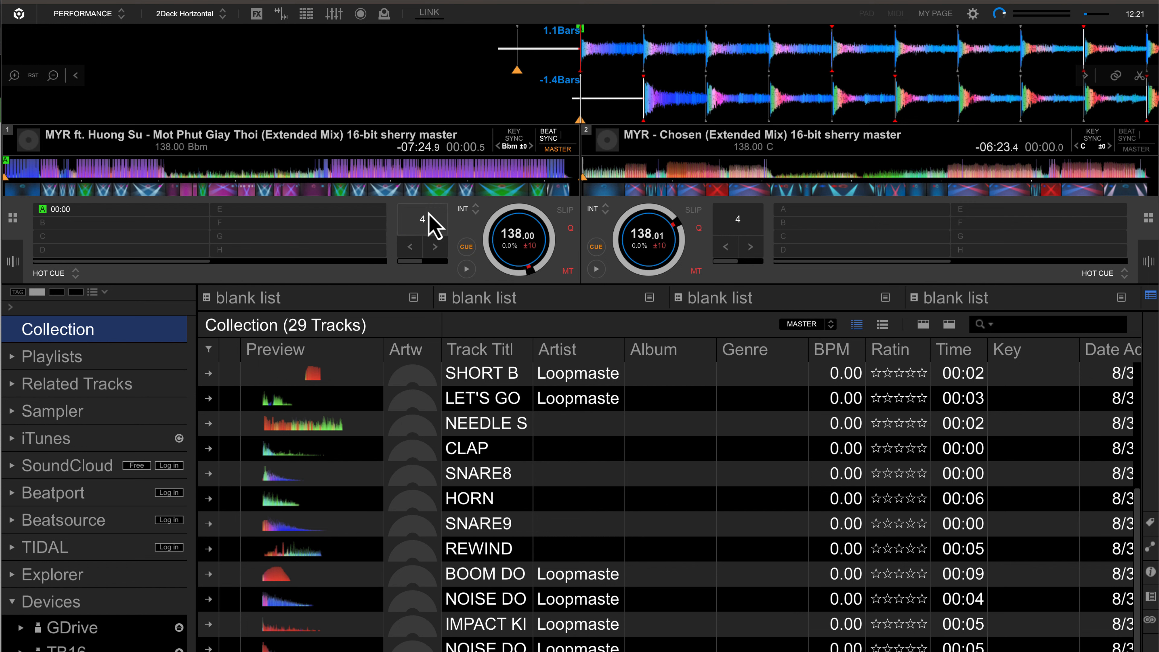
{"action": "left_click", "coordinate": [406, 247]}
{"action": "left_click", "coordinate": [439, 249]}
{"action": "left_click", "coordinate": [411, 254]}
{"action": "left_click", "coordinate": [435, 252]}
{"action": "left_click", "coordinate": [438, 224]}
{"action": "left_click", "coordinate": [436, 249]}
{"action": "left_click", "coordinate": [410, 248]}
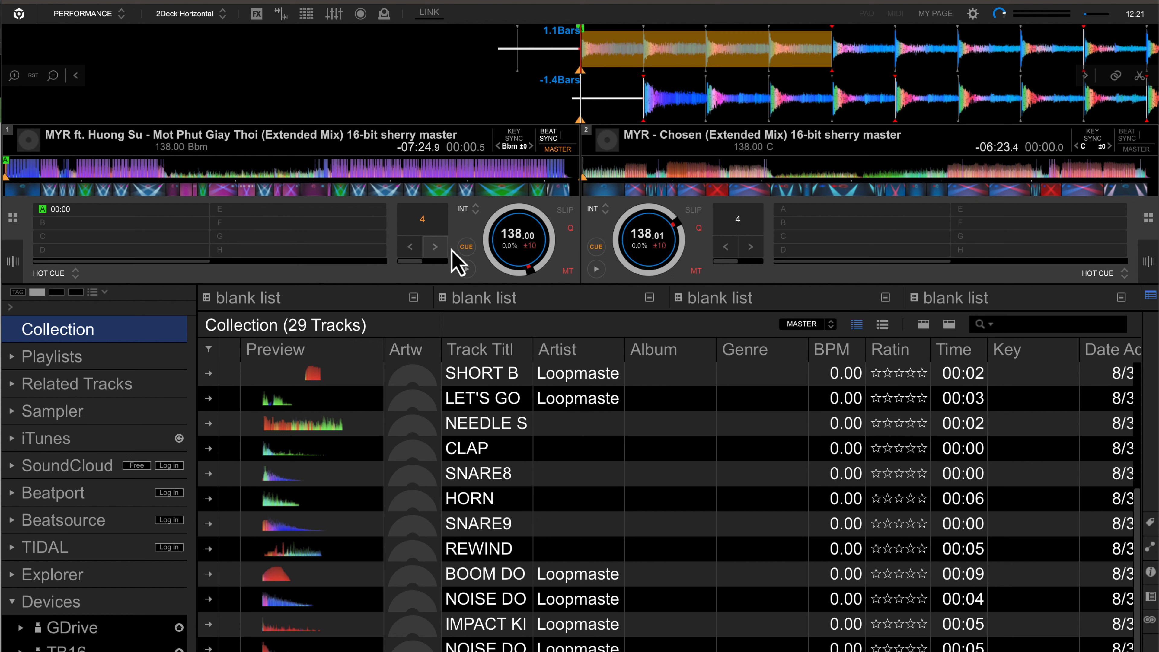
{"action": "left_click", "coordinate": [435, 249]}
{"action": "left_click", "coordinate": [410, 249]}
{"action": "left_click", "coordinate": [411, 249]}
{"action": "left_click", "coordinate": [435, 249]}
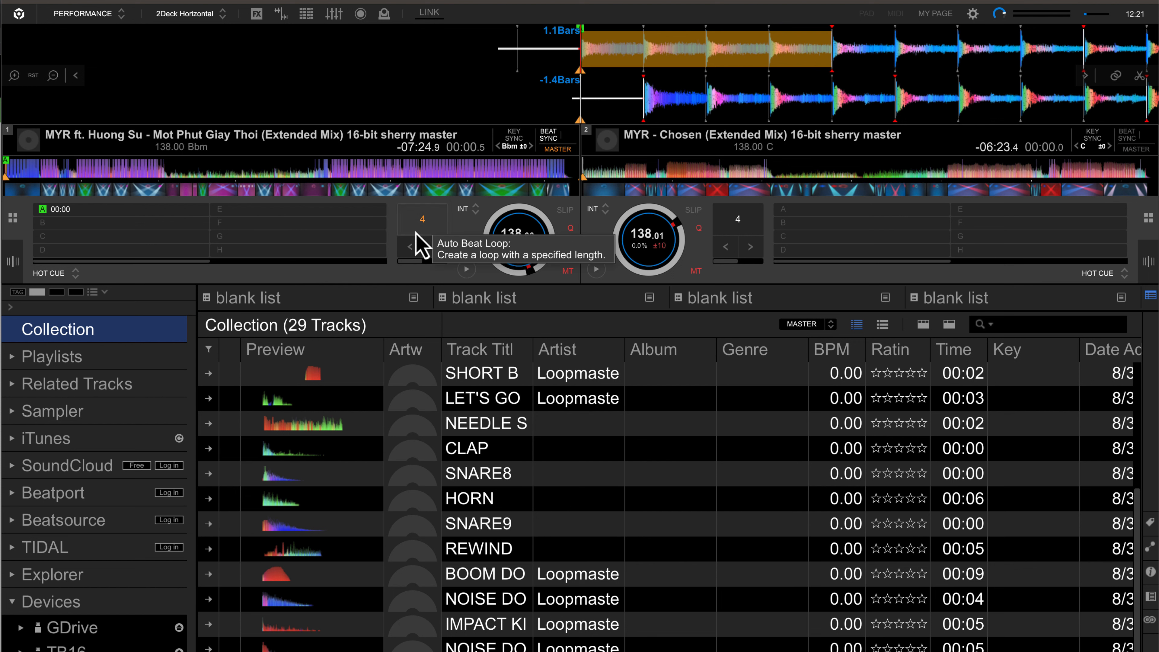
Return deck 1 to manual looping, set loop-in and loop-out points during playback, and exit the loop.
{"action": "left_click", "coordinate": [425, 261]}
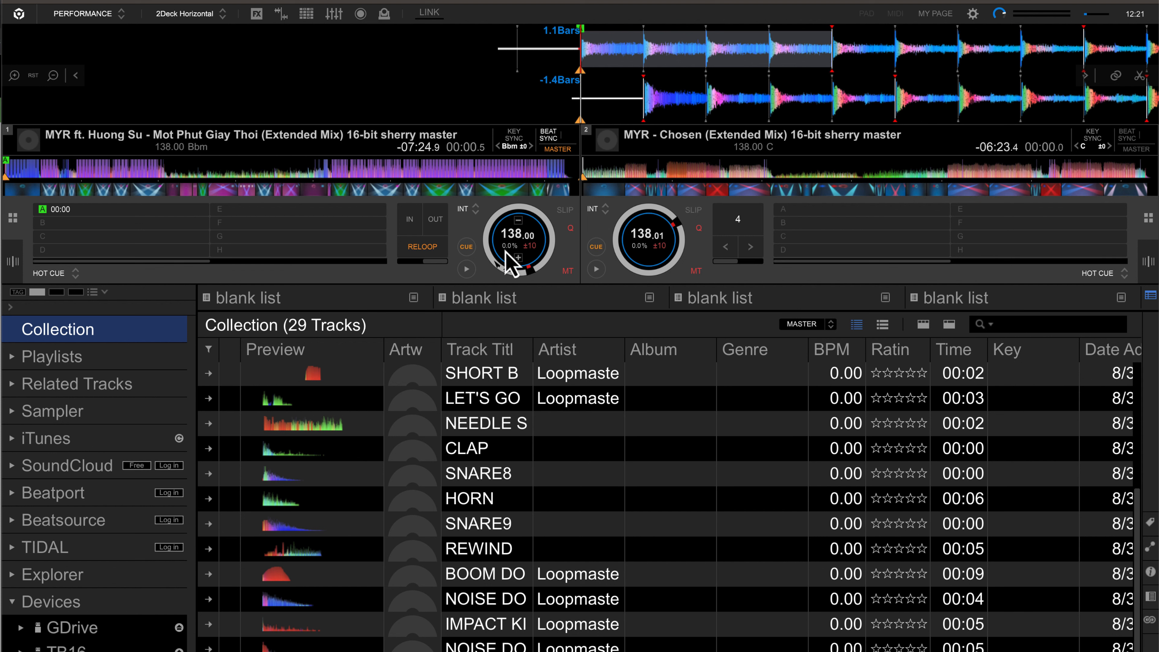
{"action": "left_click", "coordinate": [466, 269]}
{"action": "left_click", "coordinate": [430, 248]}
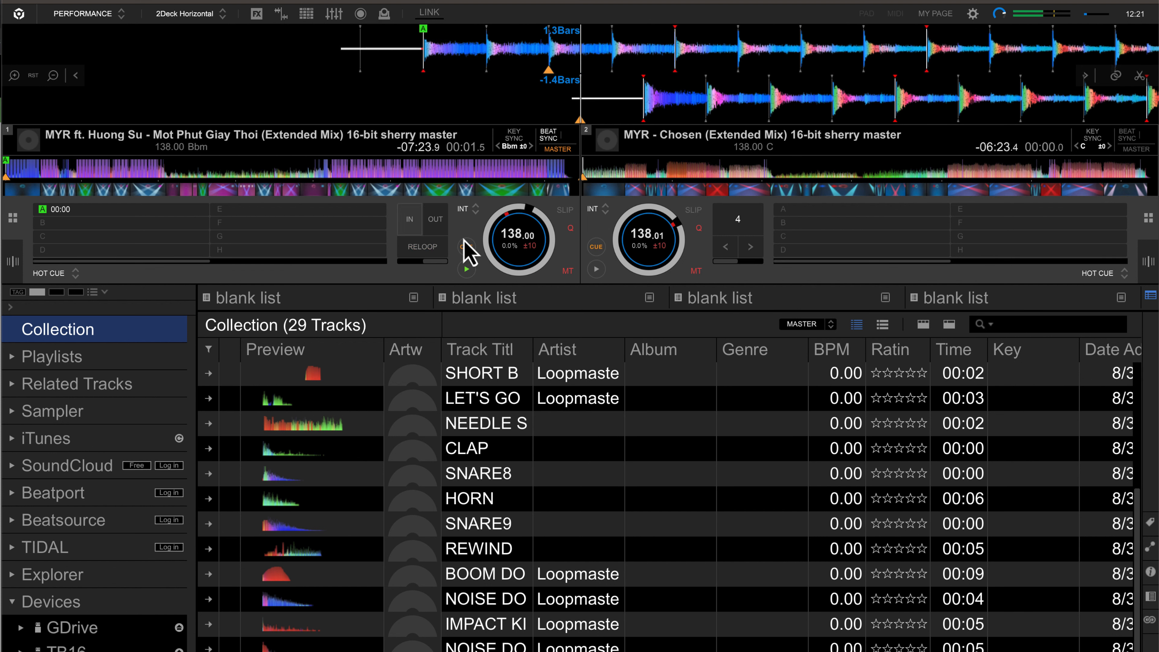
{"action": "left_click", "coordinate": [442, 228]}
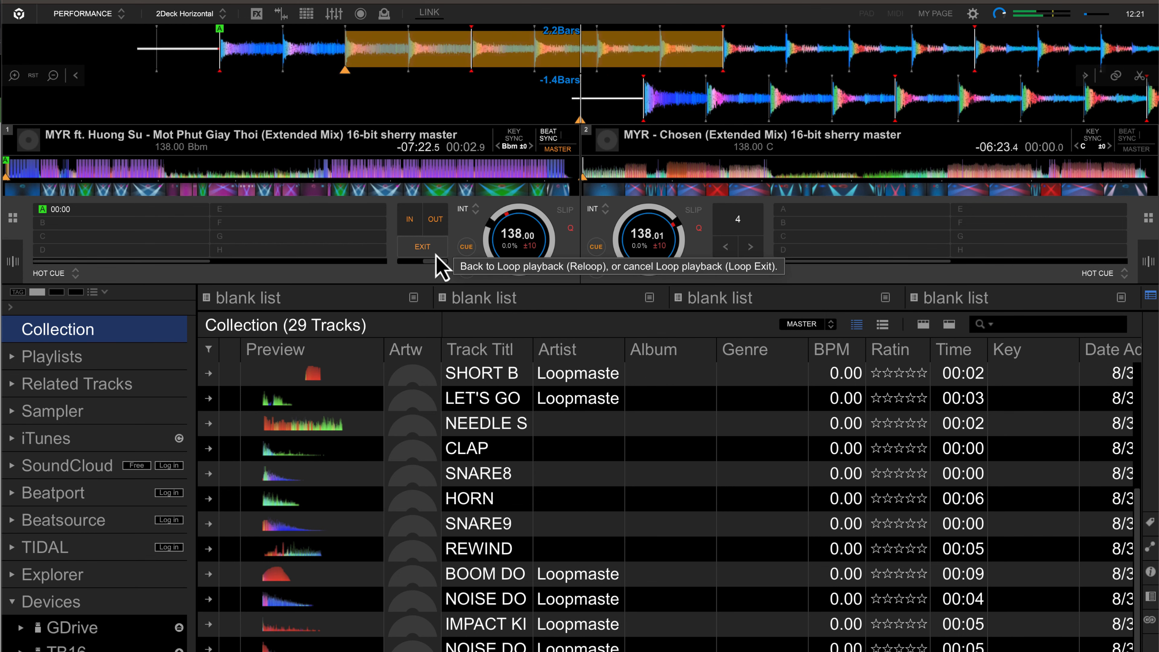
{"action": "left_click", "coordinate": [423, 249]}
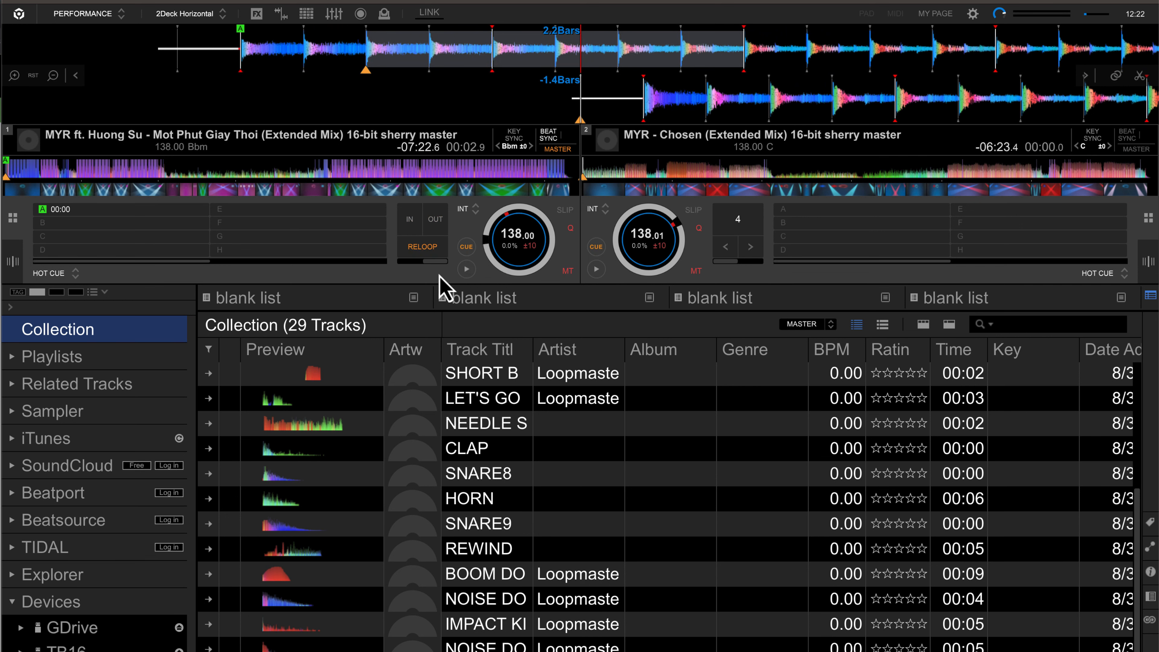
Play and pause deck 1, align its playhead with a nearby beat, and set the cue point there.
{"action": "left_click", "coordinate": [470, 276]}
{"action": "left_click", "coordinate": [469, 277]}
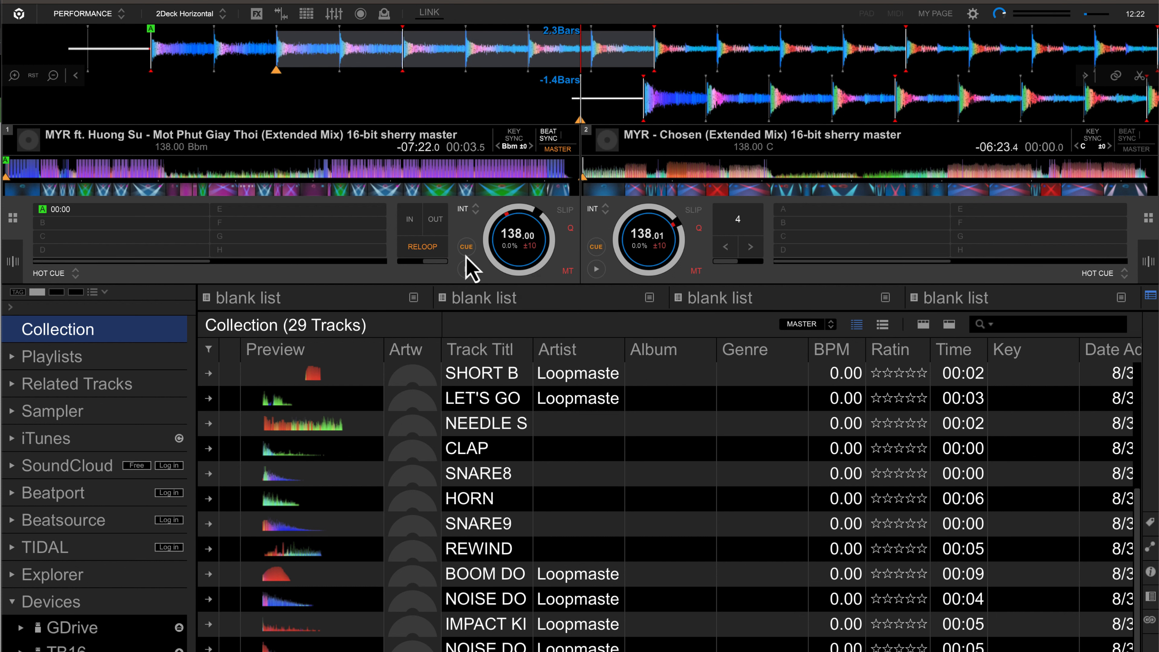
{"action": "left_click_drag", "start_coordinate": [457, 69], "coordinate": [499, 70]}
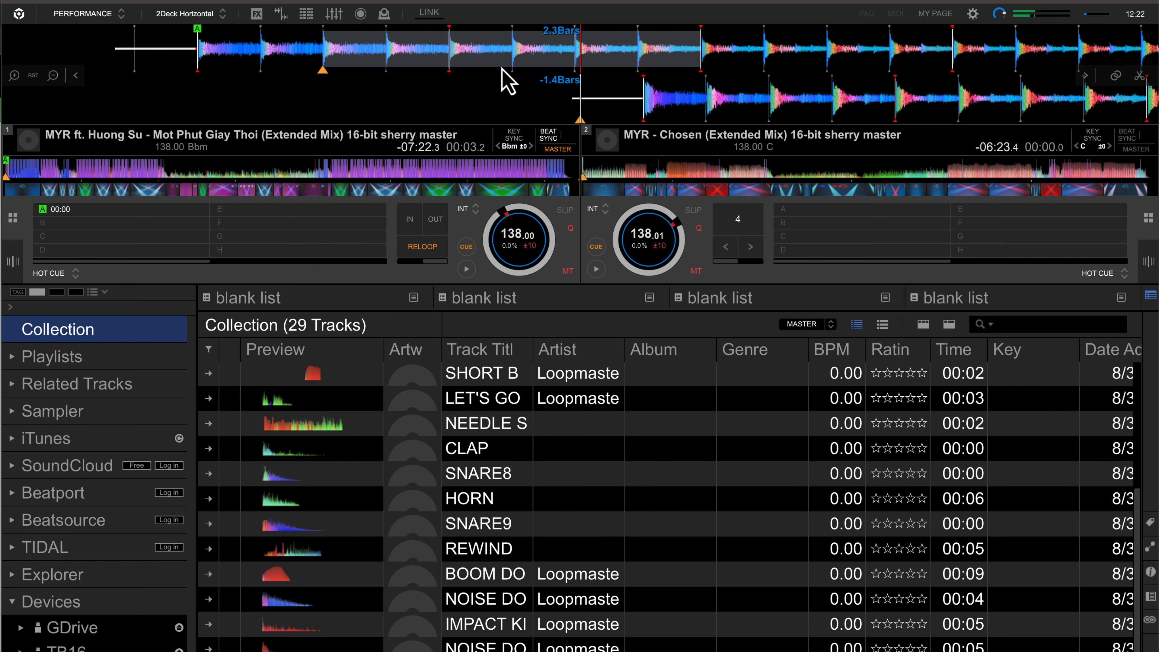
{"action": "left_click", "coordinate": [465, 249]}
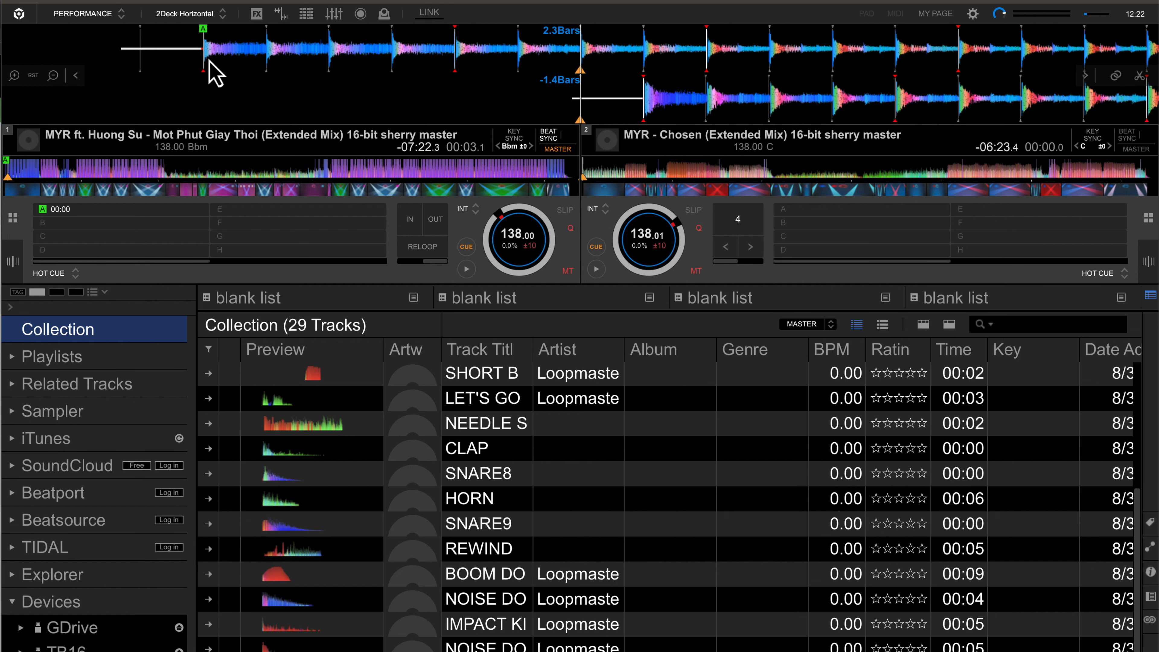
Set deck 1's tempo range to ±6 and its tempo to 137.41 BPM, trying the WIDE and ±10 ranges first.
{"action": "mouse_move", "coordinate": [494, 233]}
{"action": "left_click_drag", "start_coordinate": [516, 242], "coordinate": [536, 264]}
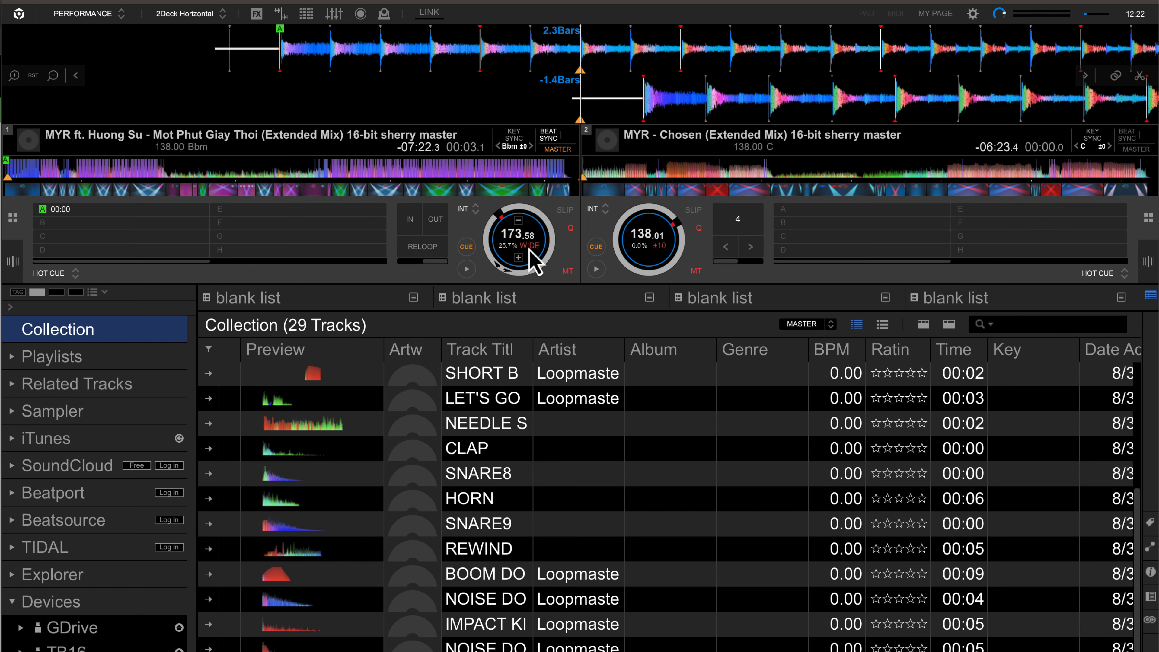
{"action": "left_click", "coordinate": [530, 248]}
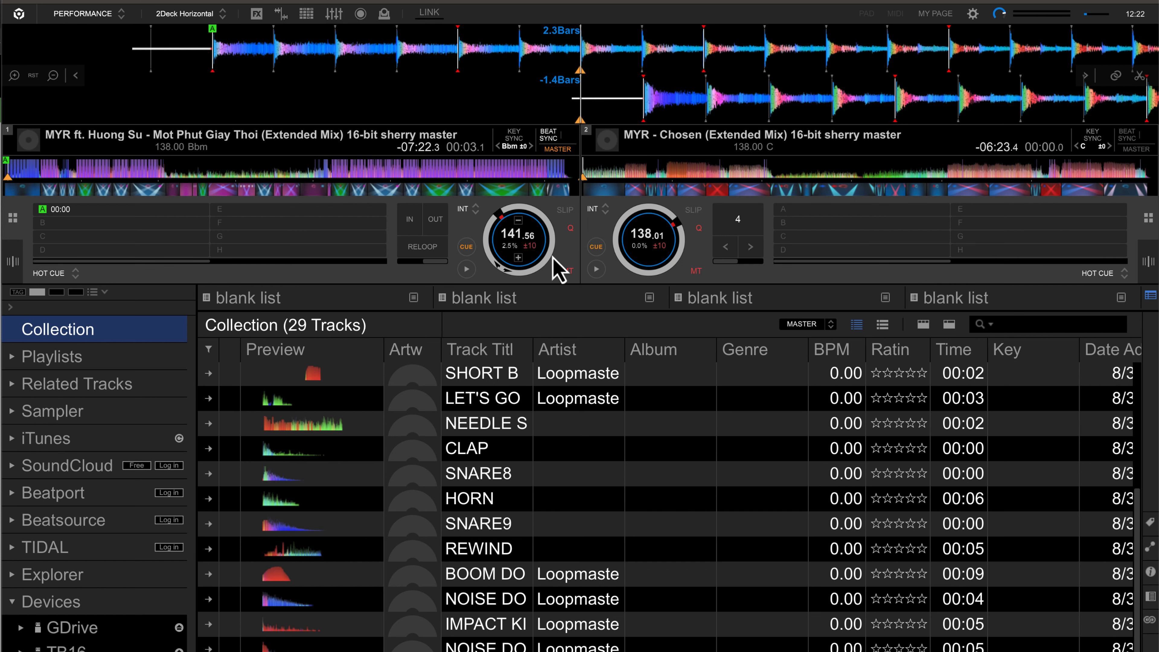
{"action": "left_click_drag", "start_coordinate": [525, 251], "coordinate": [532, 219]}
{"action": "key", "text": "Return"}
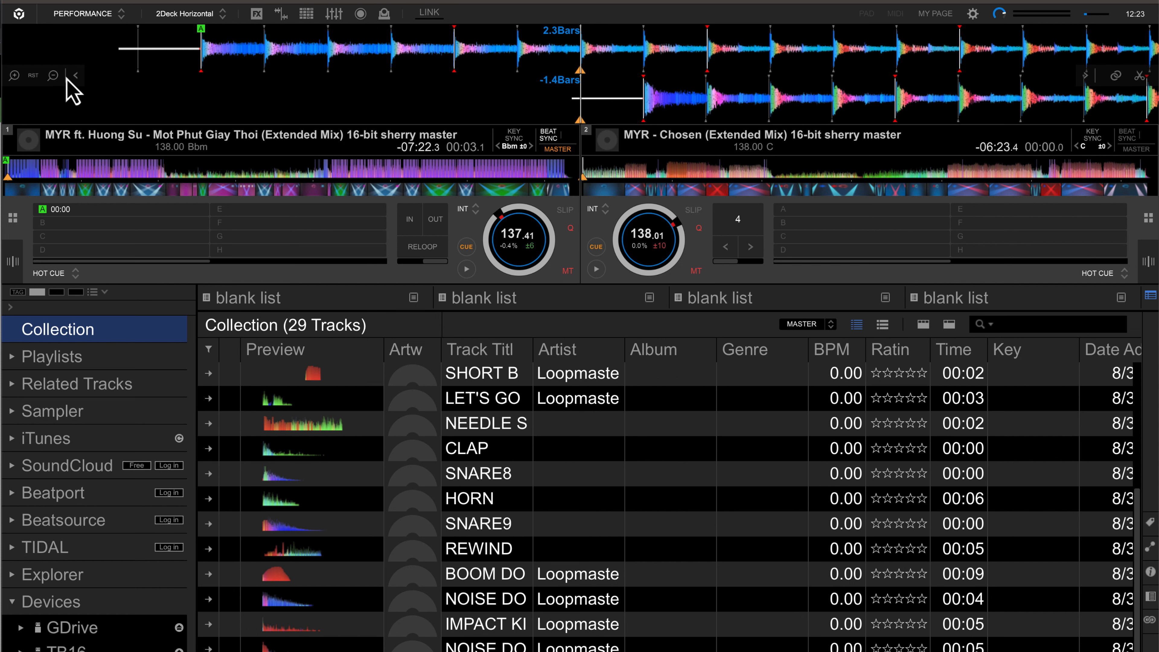
Zoom the waveforms out and back in, and jump through deck 1's track using its overview waveform, stopping about 49 seconds in.
{"action": "left_click", "coordinate": [53, 76]}
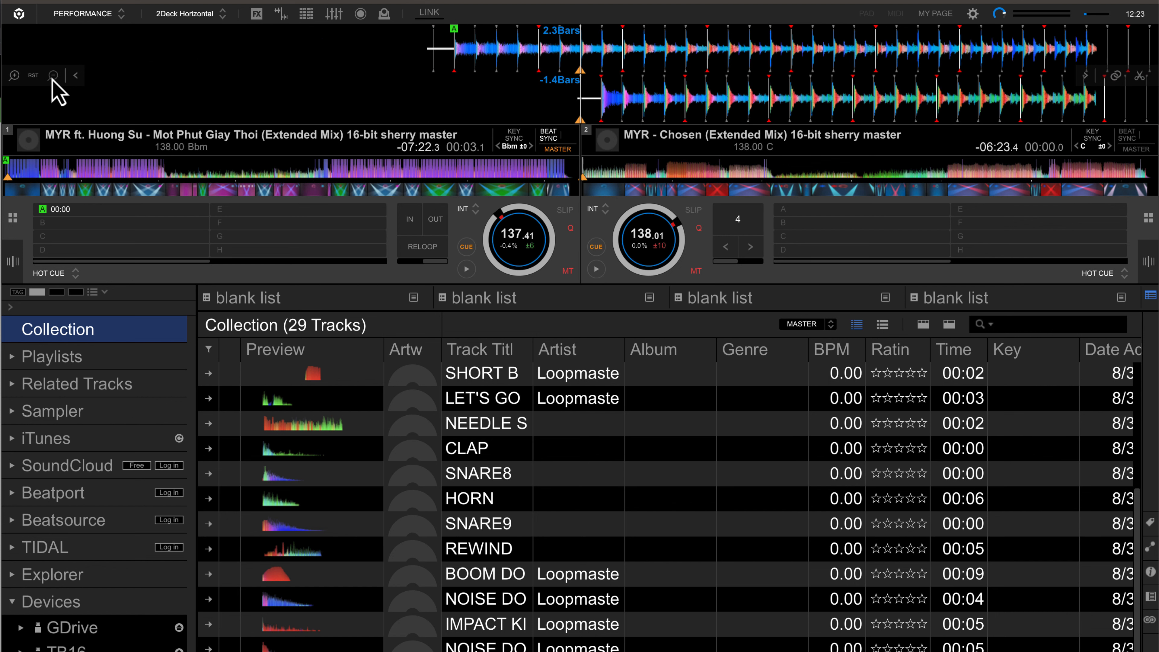
{"action": "left_click", "coordinate": [41, 176]}
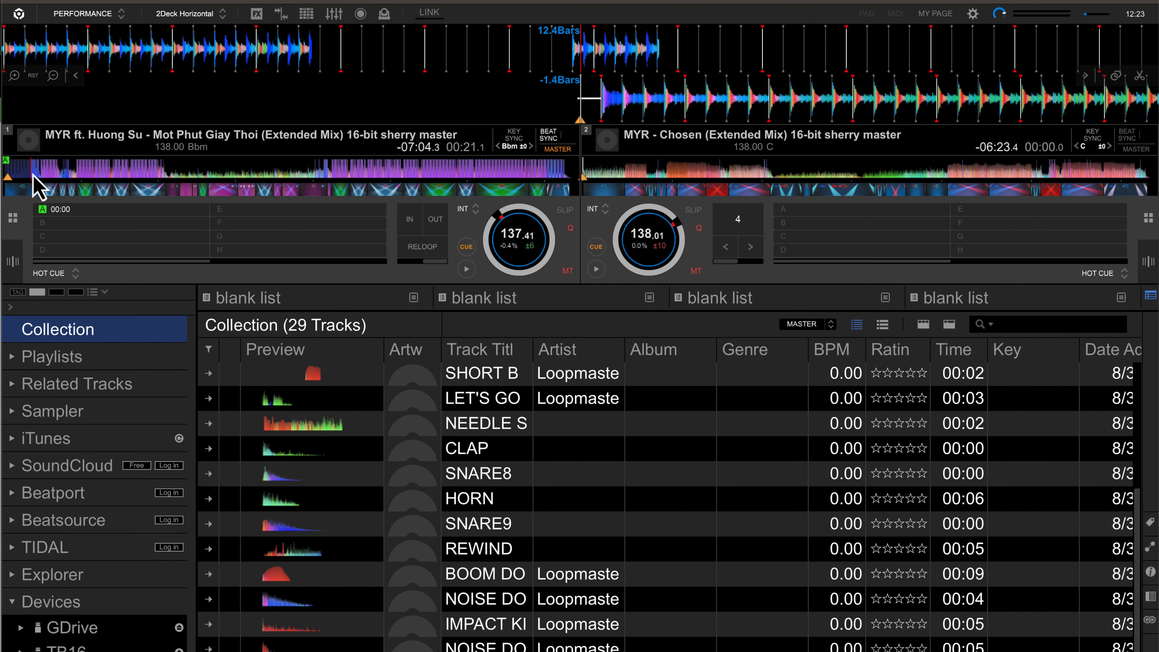
{"action": "left_click", "coordinate": [14, 75]}
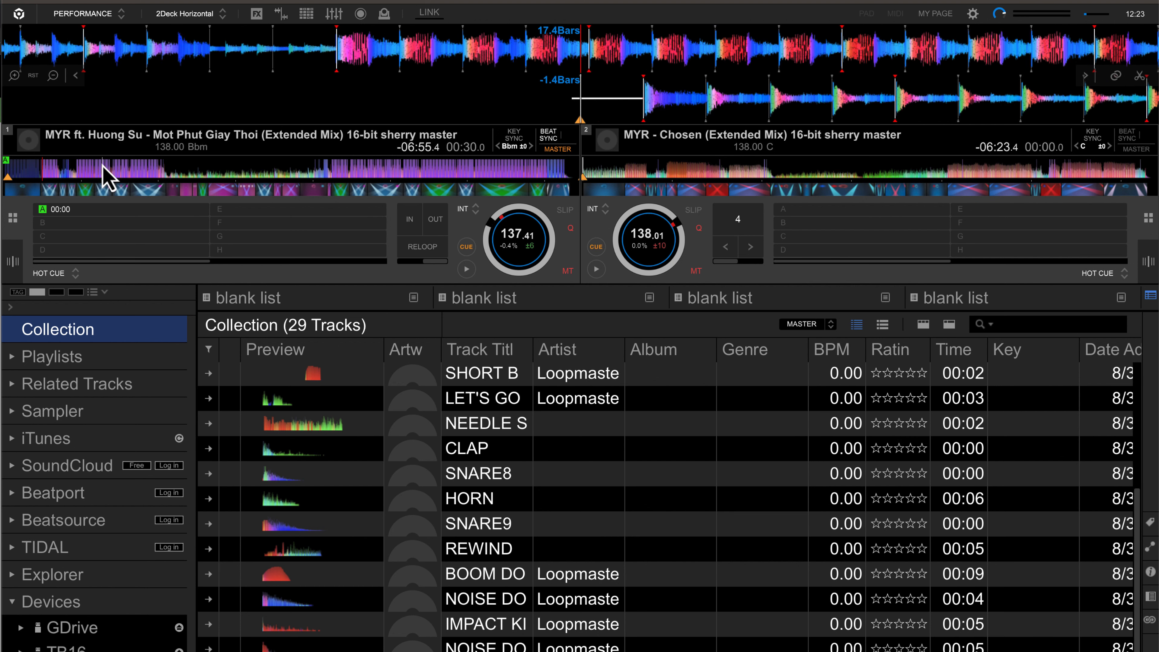
{"action": "left_click", "coordinate": [215, 174]}
{"action": "left_click", "coordinate": [345, 176]}
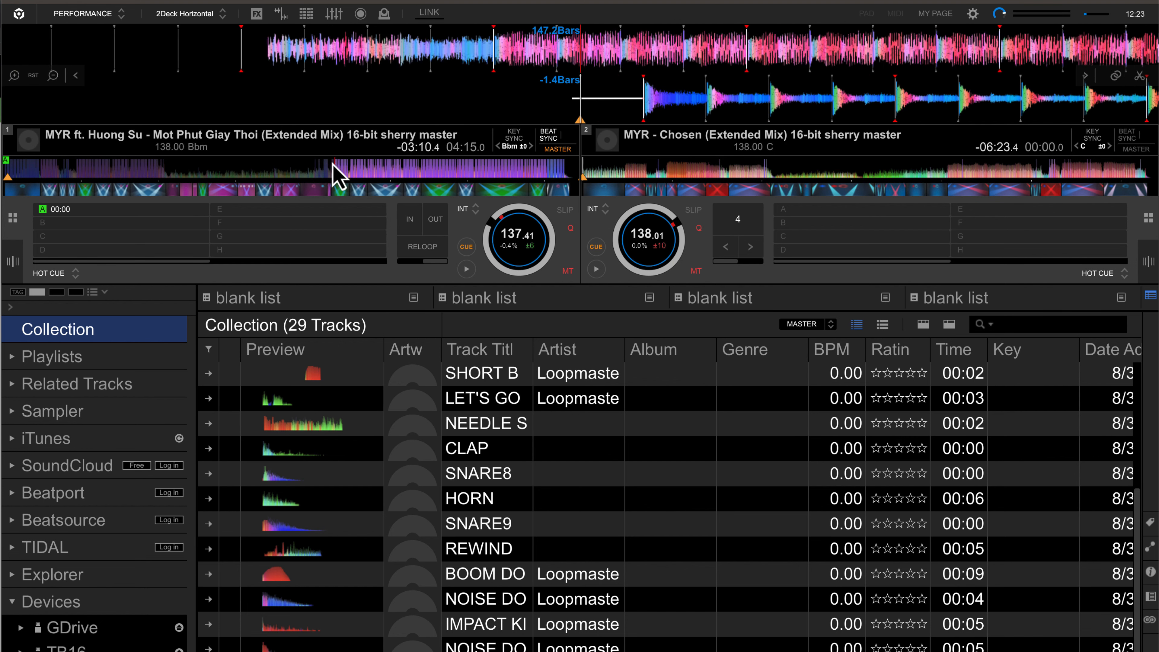
{"action": "left_click", "coordinate": [68, 176]}
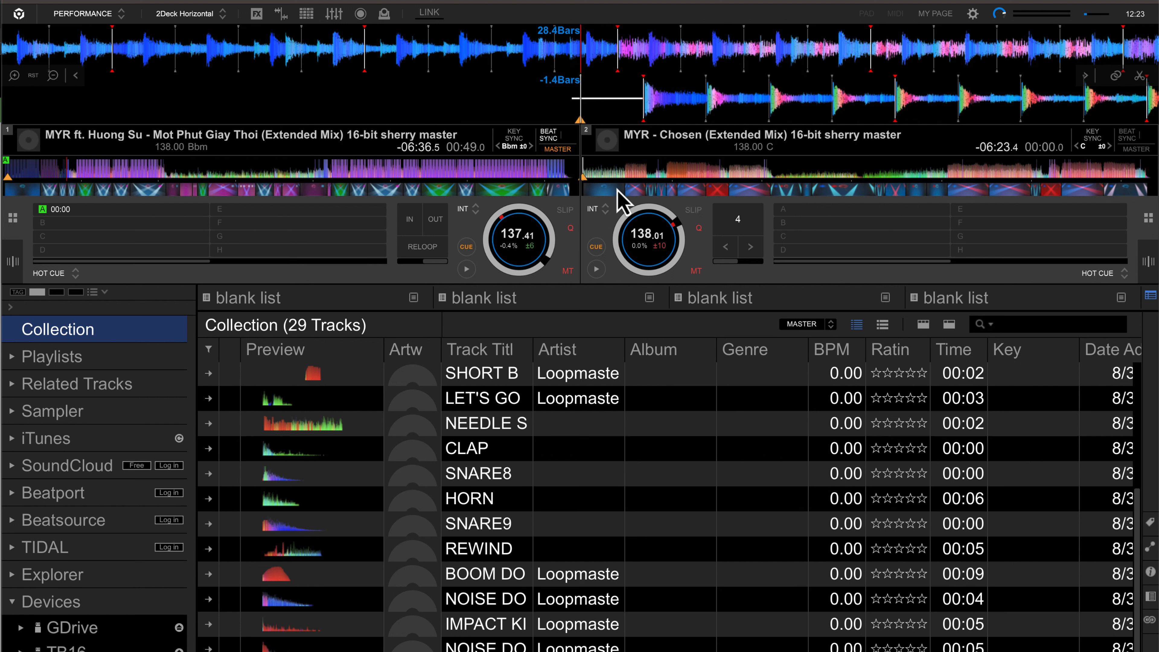
{"action": "mouse_move", "coordinate": [508, 249]}
{"action": "mouse_move", "coordinate": [625, 245]}
Show the FX panel, toggle FX1's assignment to deck 2, and try Beat FX single mode before restoring the three-effect mode.
{"action": "left_click", "coordinate": [256, 15]}
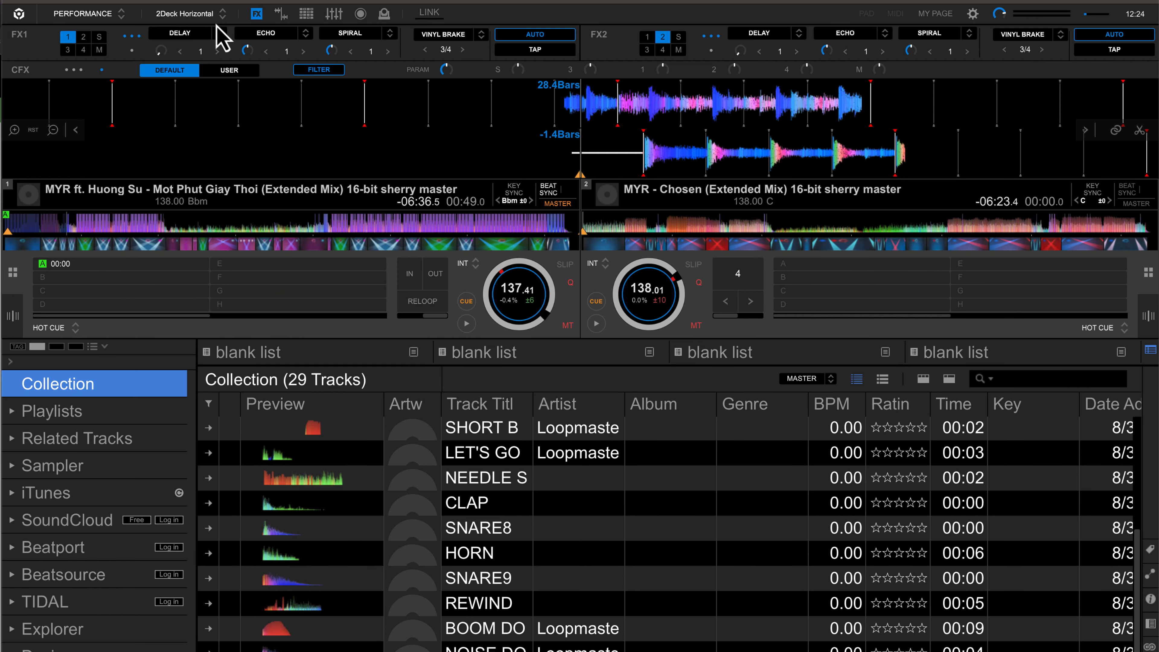
{"action": "left_click", "coordinate": [74, 40]}
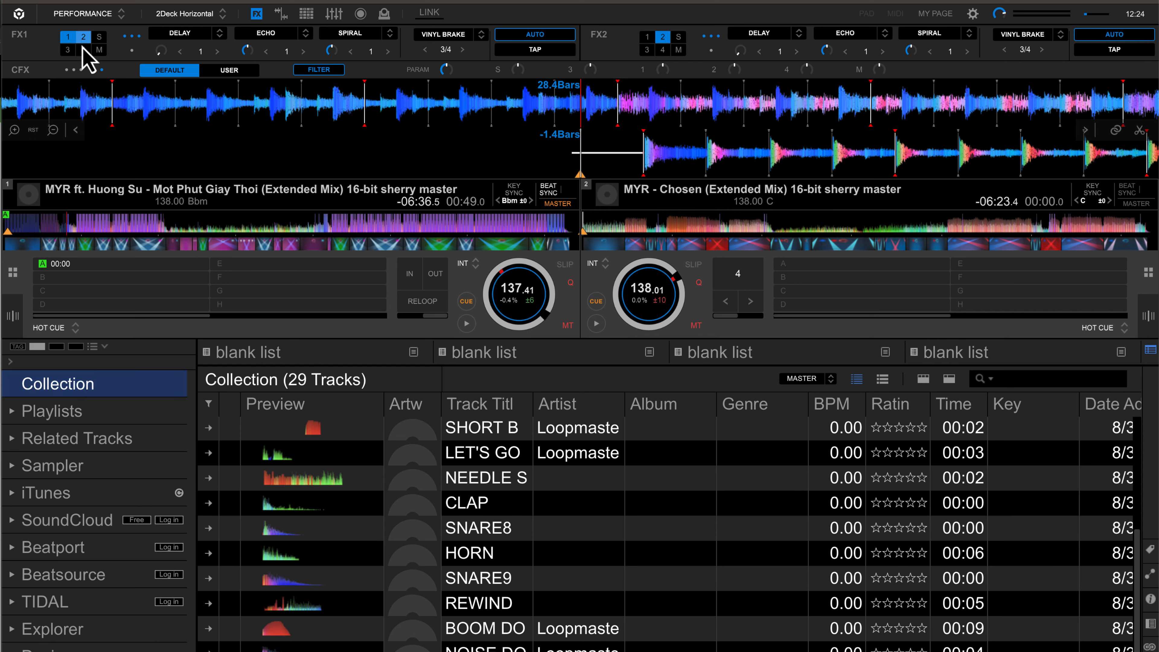
{"action": "left_click", "coordinate": [69, 37]}
{"action": "left_click", "coordinate": [132, 39]}
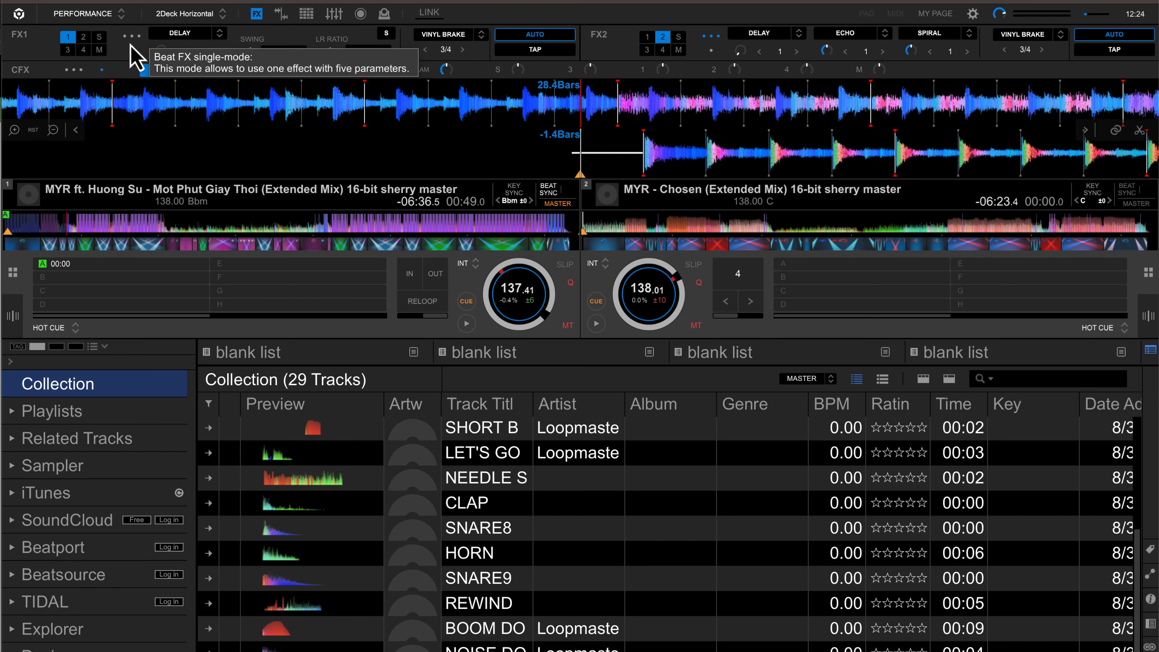
{"action": "left_click", "coordinate": [132, 38]}
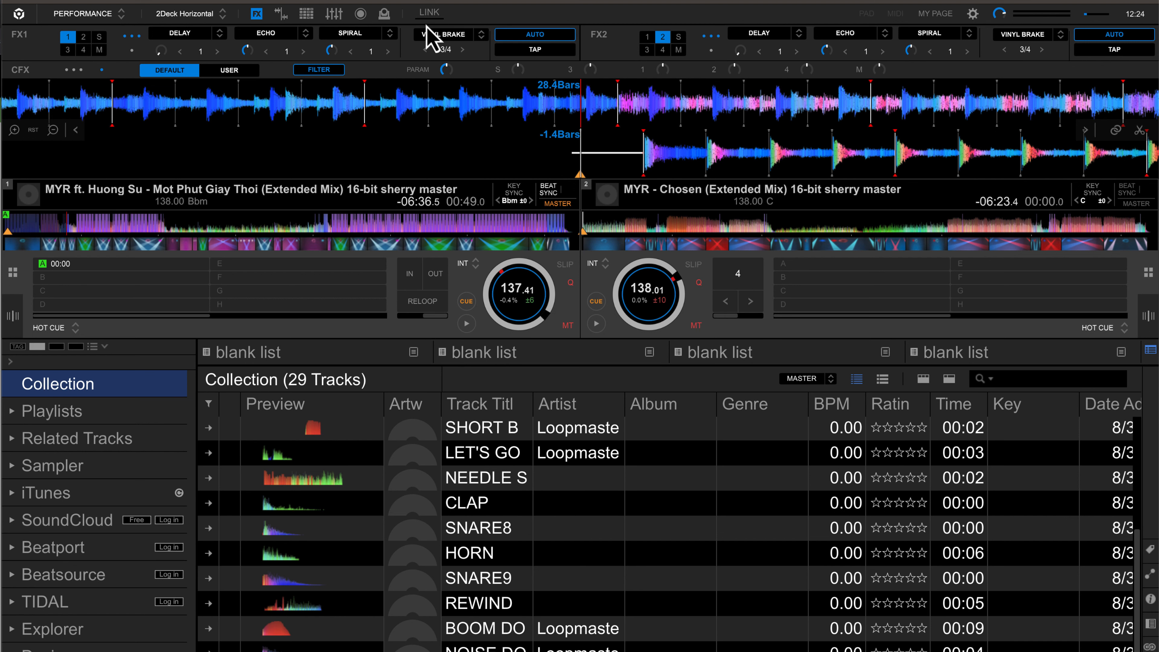
Show the Mix Point Link panel with both full track waveforms, and hide it again.
{"action": "left_click", "coordinate": [280, 14]}
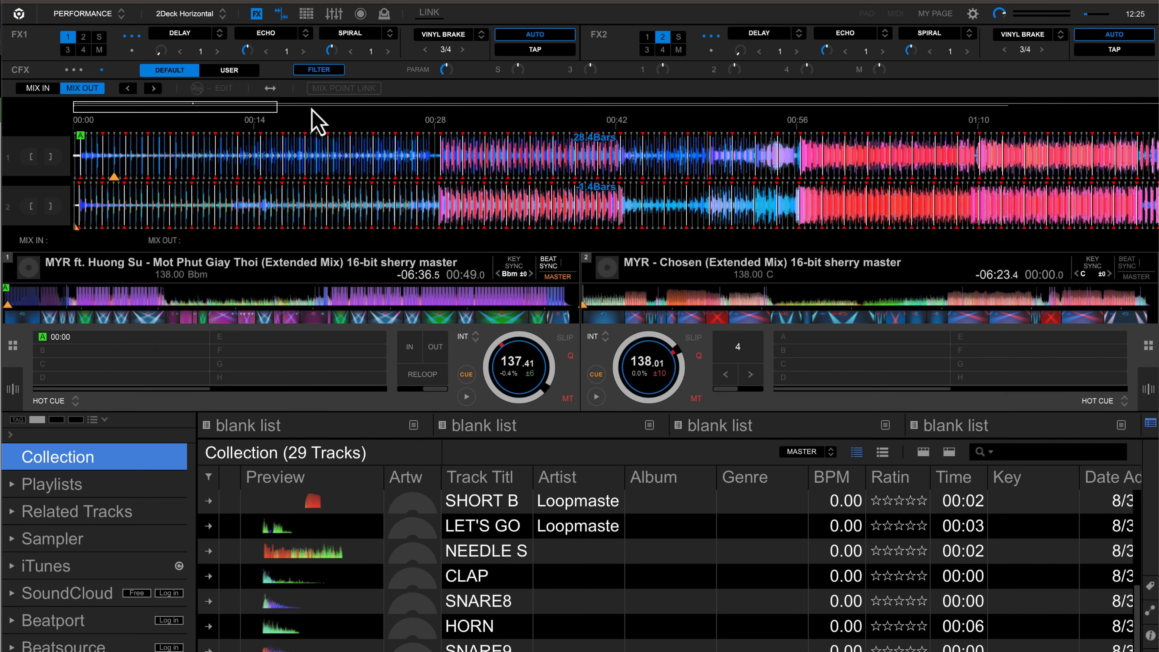
{"action": "left_click", "coordinate": [280, 14]}
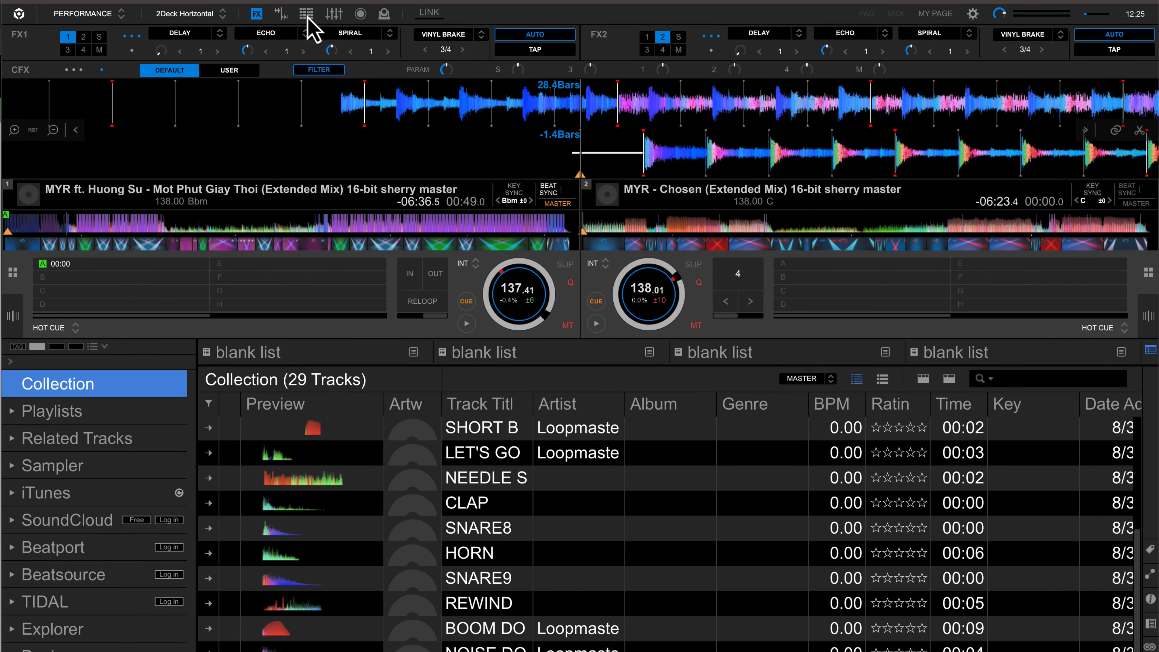
Show the sampler, load SNARE8 into its first slot and trigger it, check deck 1's pad mode options, and hide the sampler.
{"action": "left_click", "coordinate": [306, 14]}
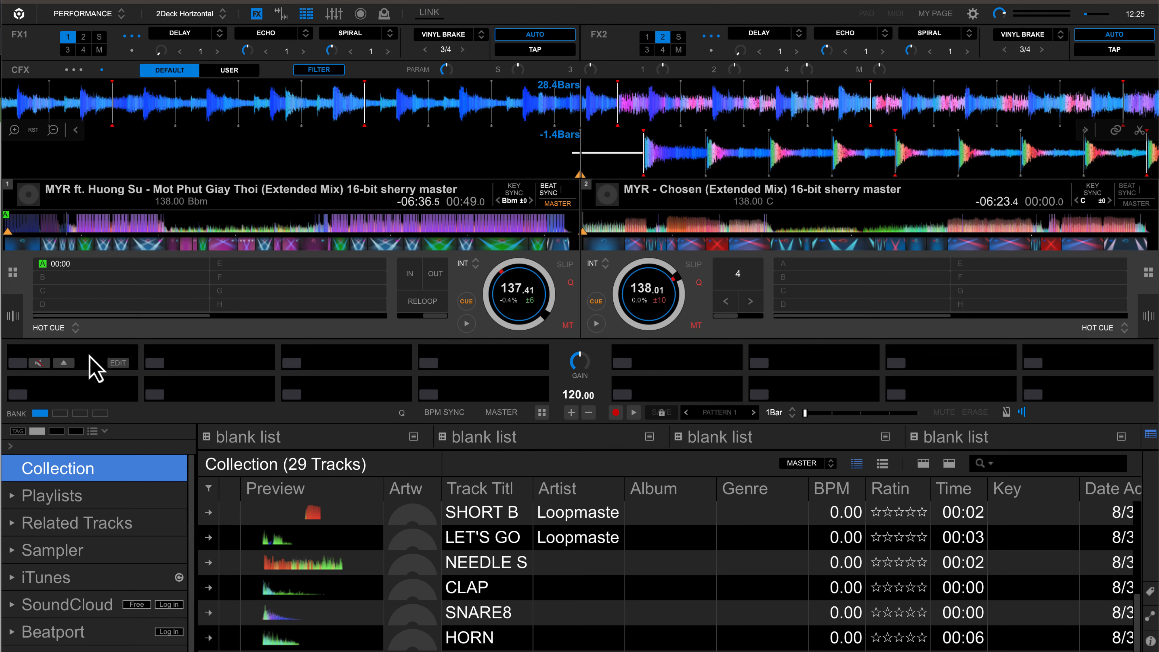
{"action": "left_click_drag", "start_coordinate": [344, 614], "coordinate": [97, 361]}
{"action": "left_click", "coordinate": [15, 363]}
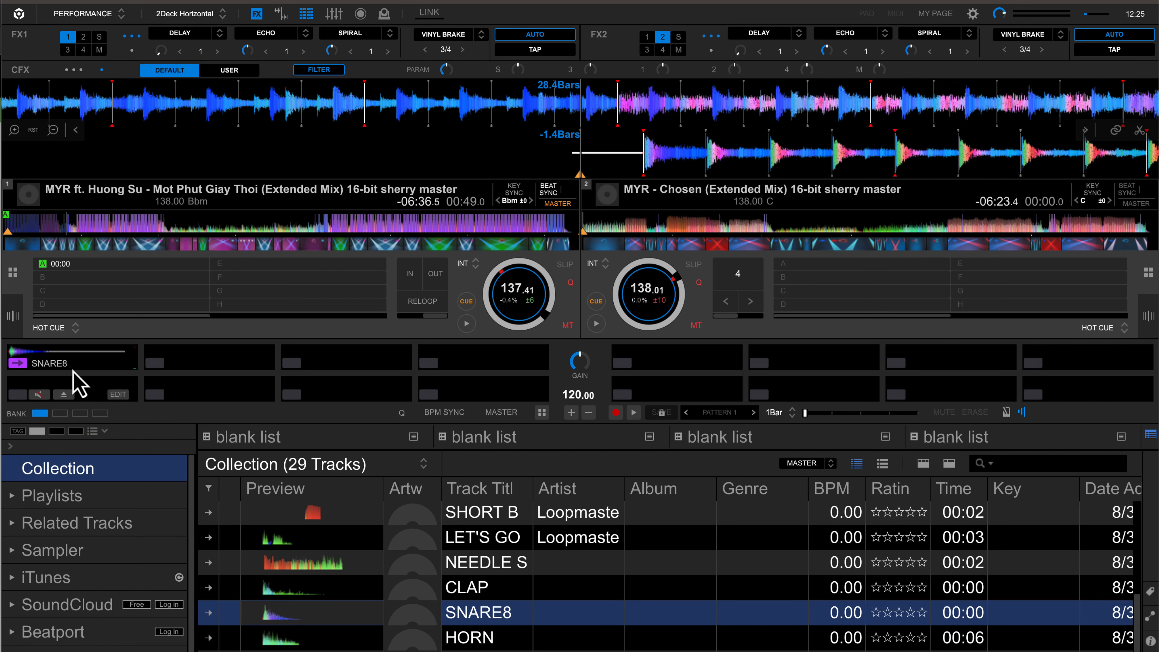
{"action": "left_click", "coordinate": [49, 328]}
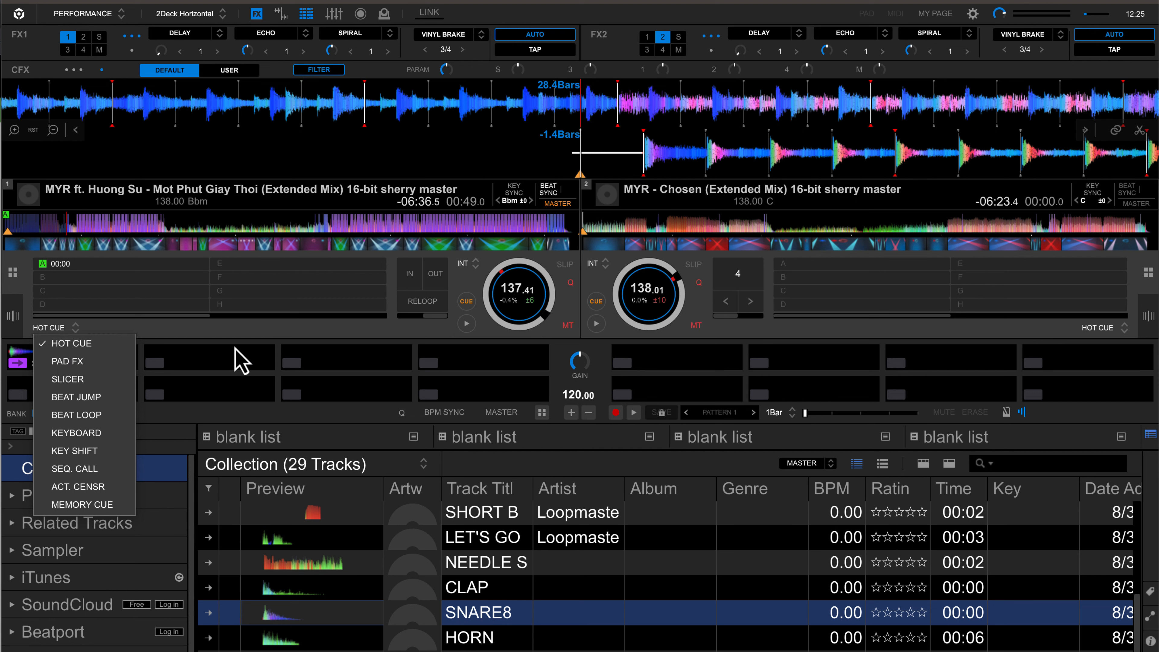
{"action": "left_click", "coordinate": [238, 338]}
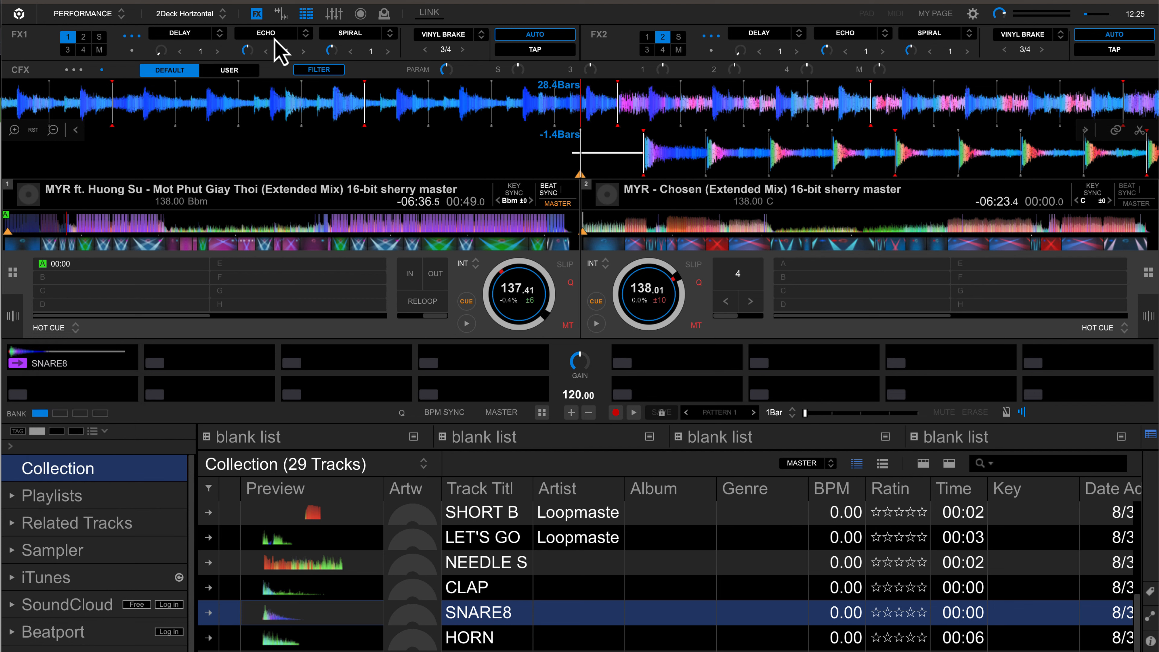
{"action": "left_click", "coordinate": [306, 16]}
Show the mixer, try the crossfader, channel 1's volume fader and the headphone cues, and return the crossfader to the centre.
{"action": "left_click", "coordinate": [334, 16]}
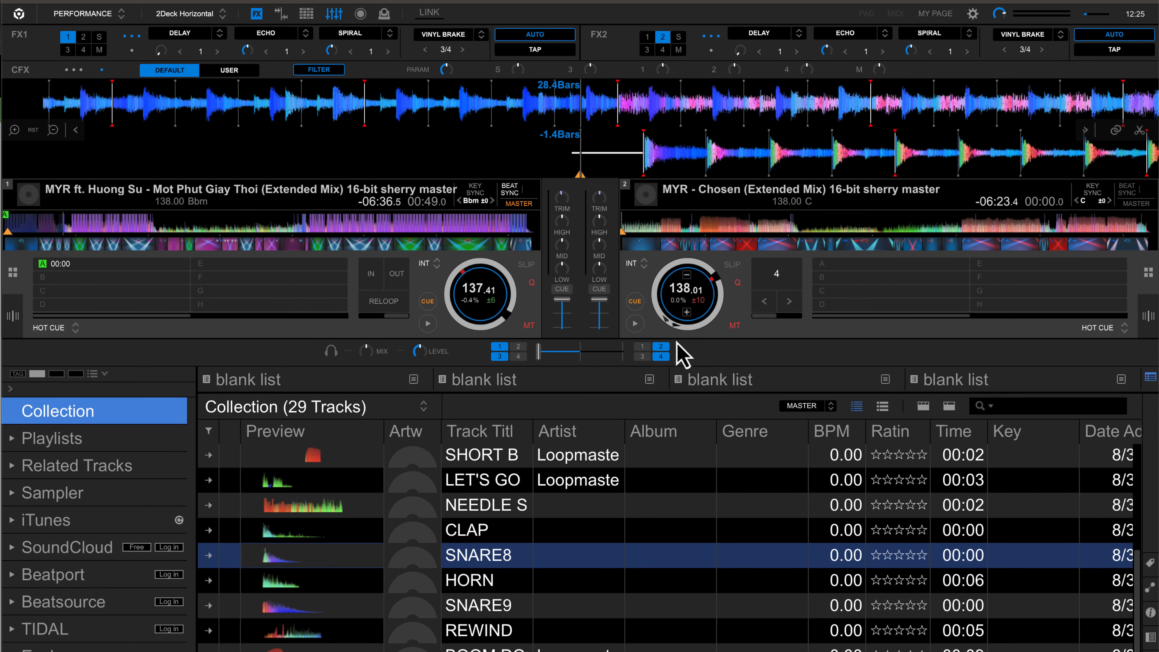
{"action": "left_click", "coordinate": [562, 362]}
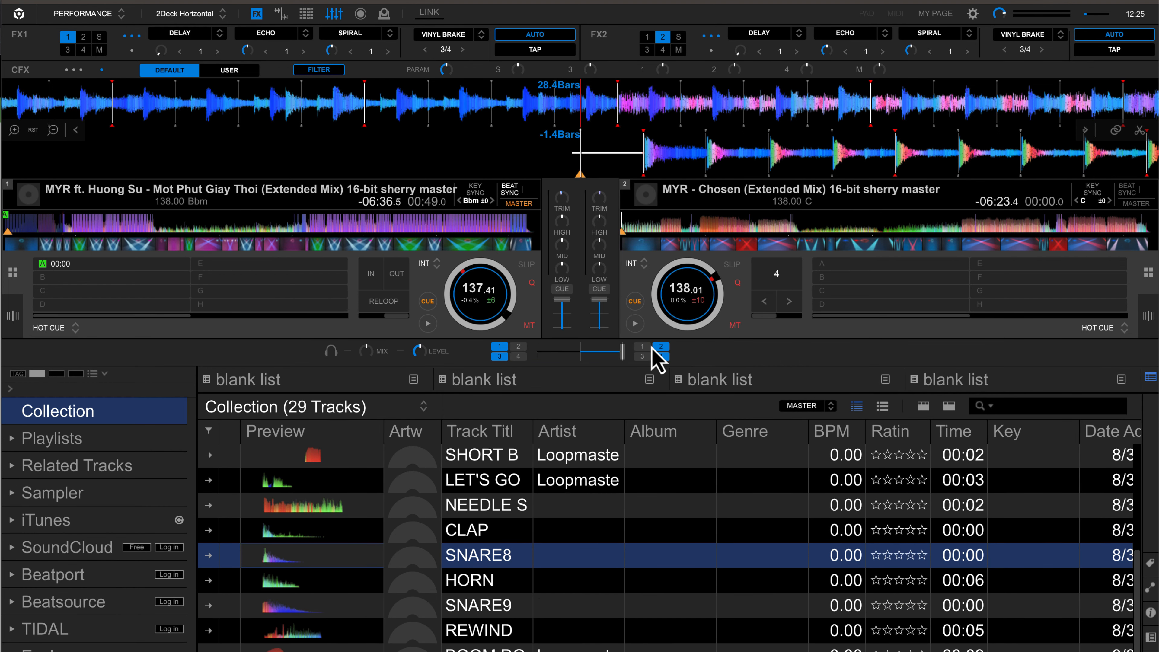
{"action": "left_click", "coordinate": [547, 353]}
{"action": "left_click_drag", "start_coordinate": [558, 311], "coordinate": [558, 325]}
{"action": "left_click", "coordinate": [565, 291]}
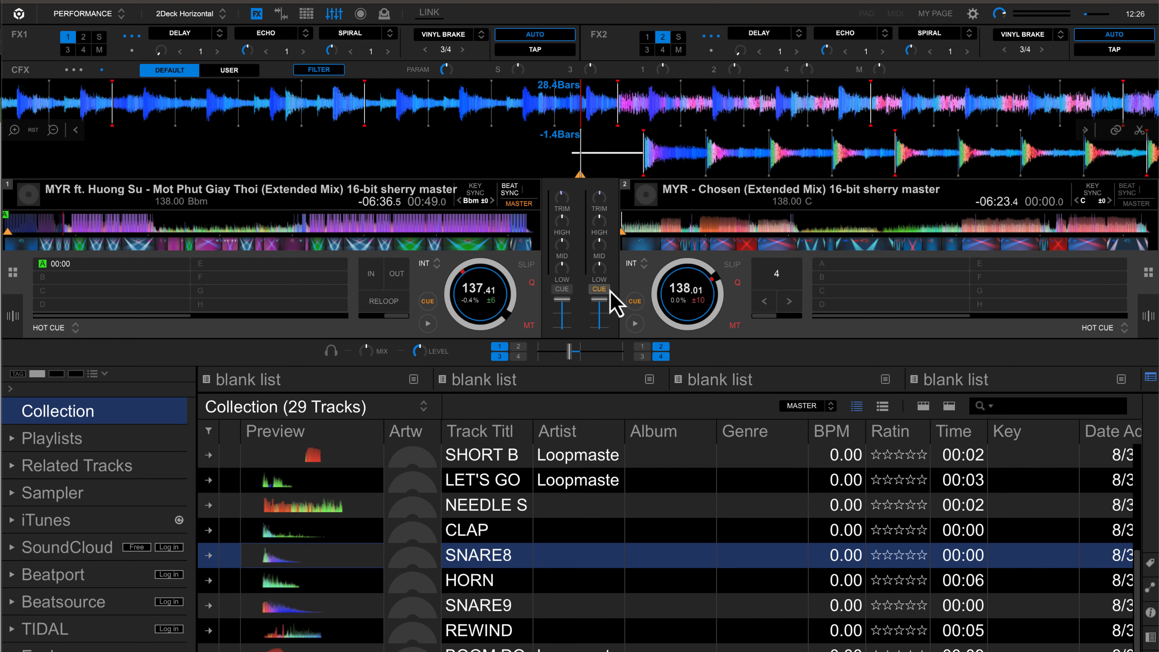
{"action": "left_click", "coordinate": [599, 289]}
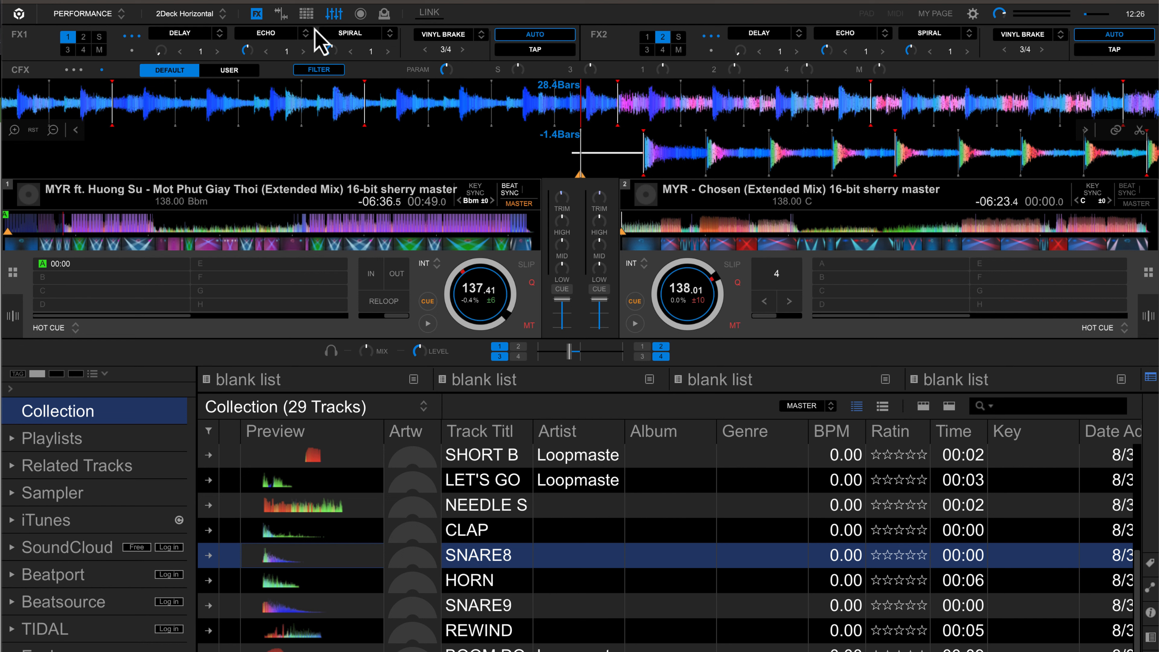
{"action": "left_click_drag", "start_coordinate": [570, 350], "coordinate": [585, 352]}
Hide the mixer, view the recording and lighting panels in turn, and hide the lighting and FX panels.
{"action": "left_click", "coordinate": [334, 13]}
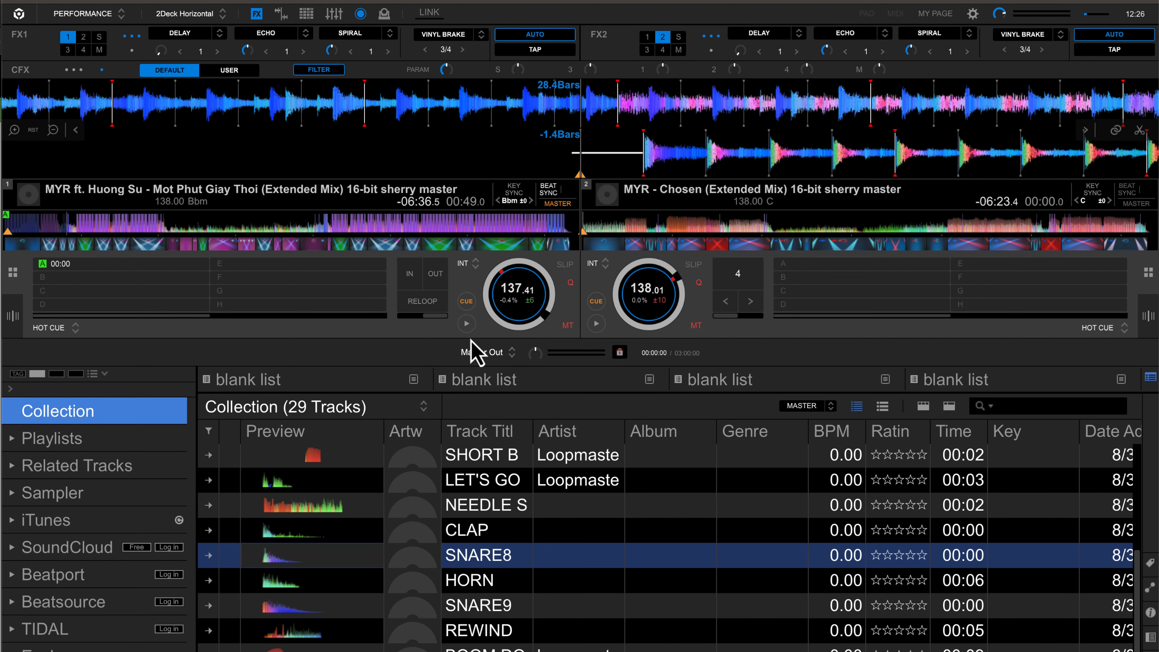
{"action": "left_click", "coordinate": [385, 15]}
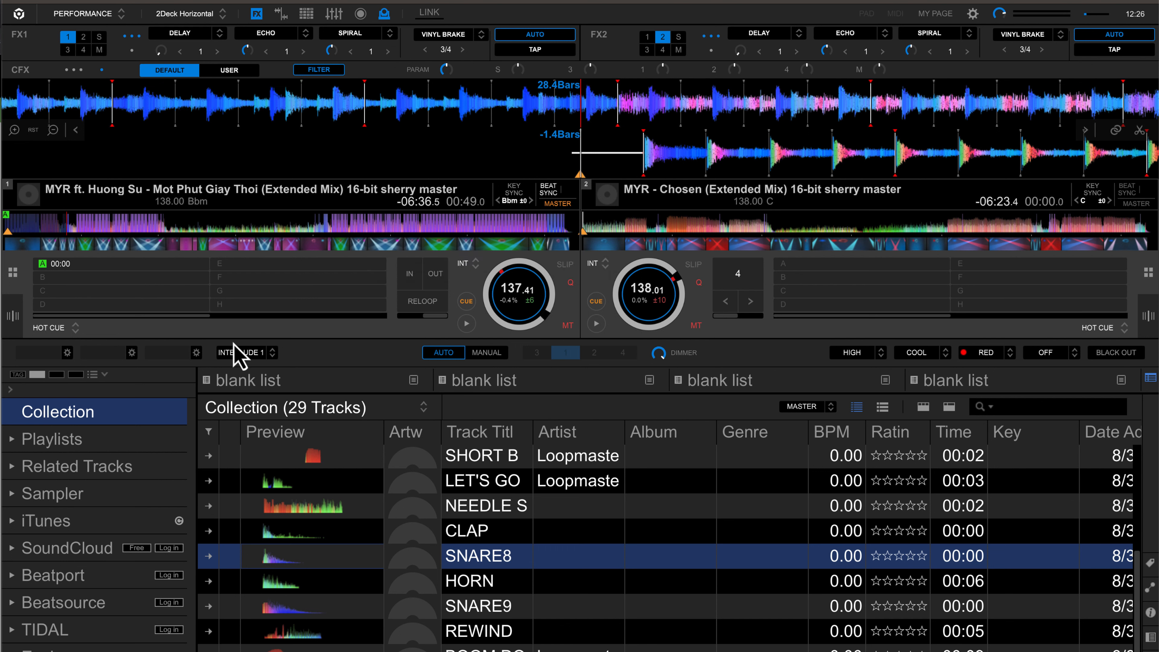
{"action": "left_click", "coordinate": [384, 13]}
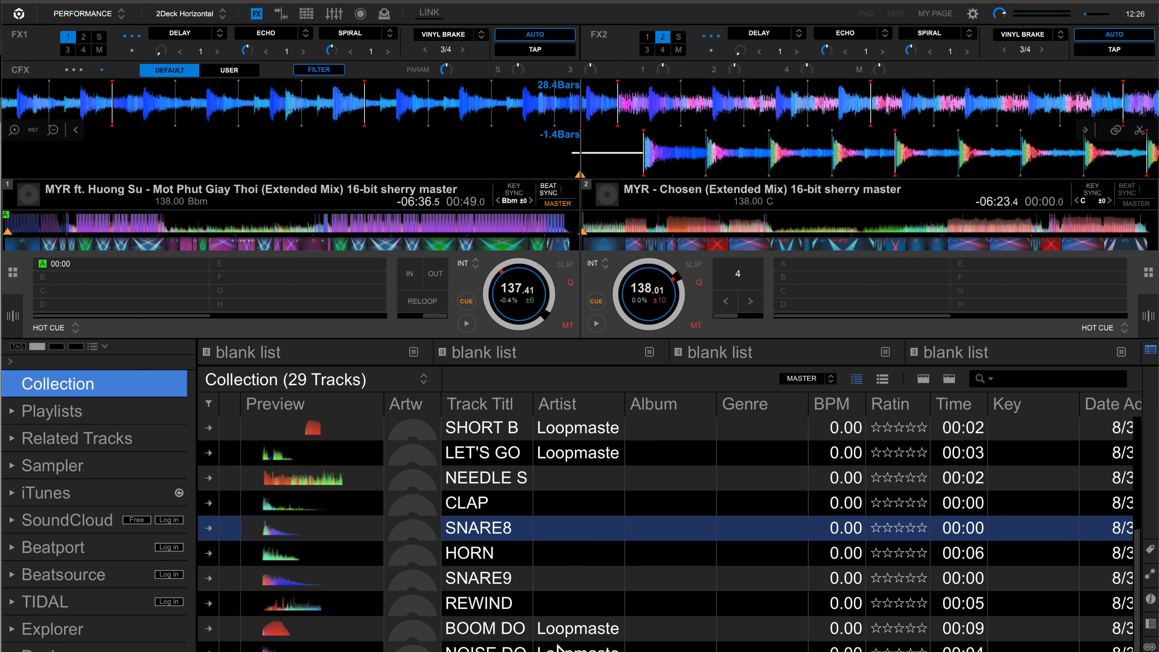
{"action": "left_click", "coordinate": [257, 14]}
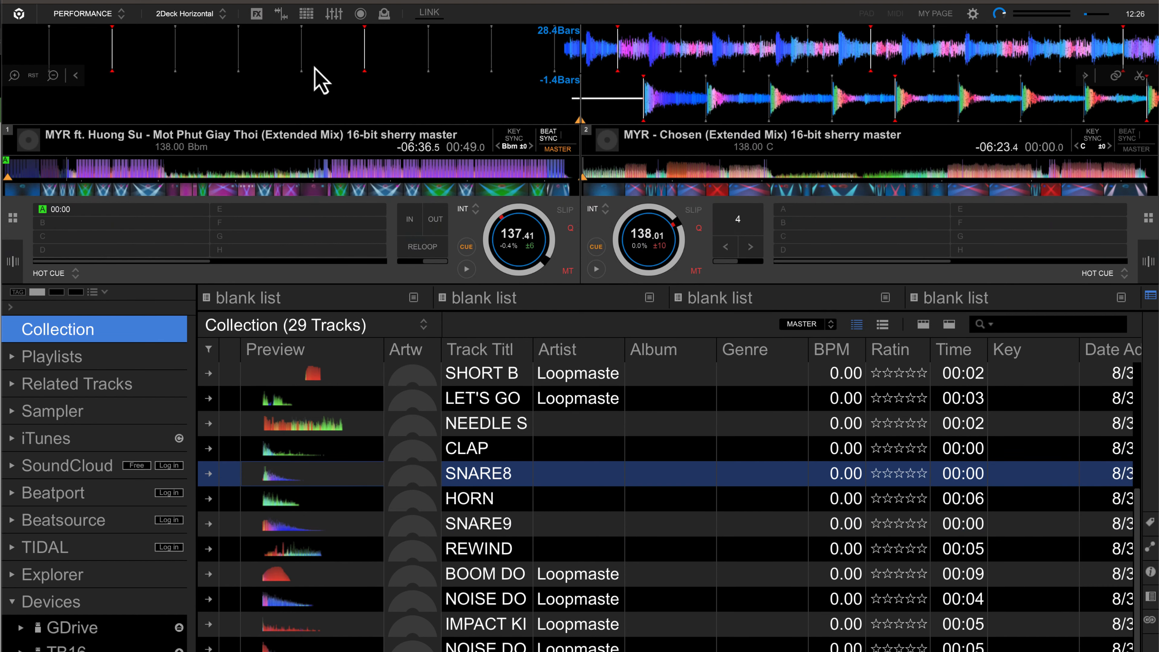